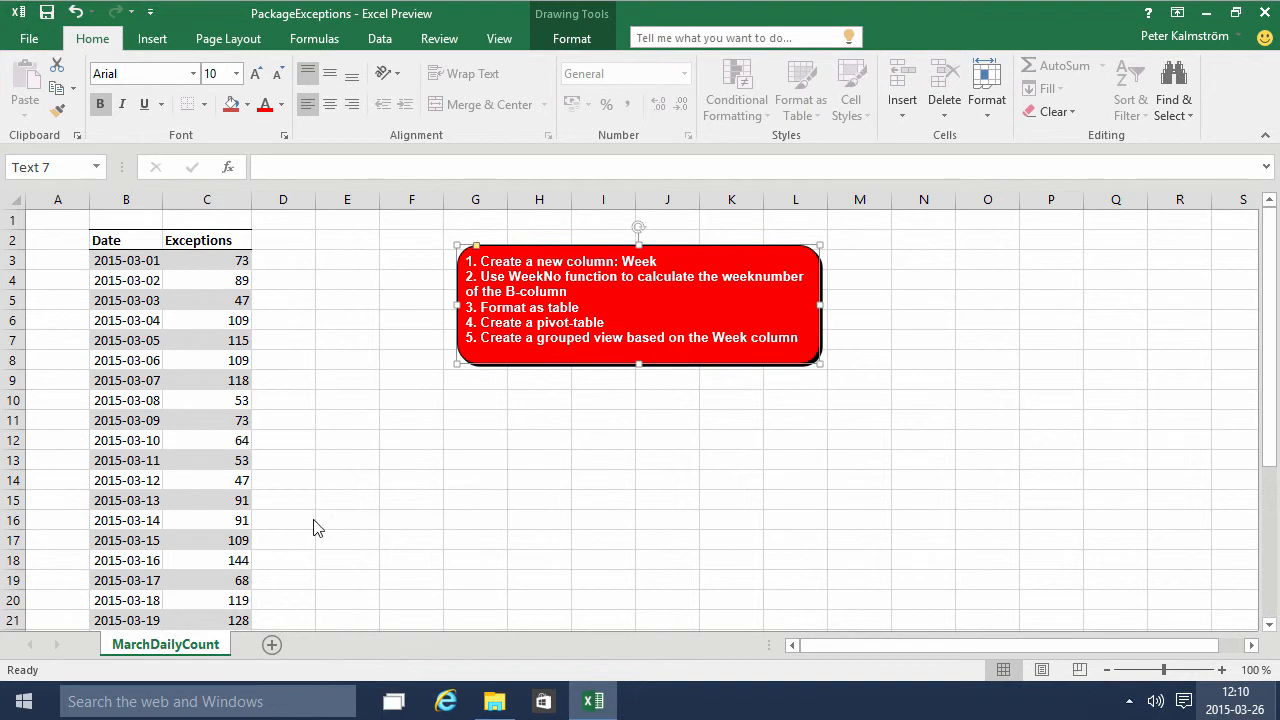
Examine the daily dates and exception counts in the MarchDailyCount sheet
left_click(206, 416)
left_click(206, 299)
scroll(181, 436, "down", 1)
scroll(181, 436, "down", 1)
scroll(178, 448, "up", 2)
left_click(172, 378)
left_click(174, 284)
scroll(179, 417, "down", 5)
scroll(179, 417, "up", 5)
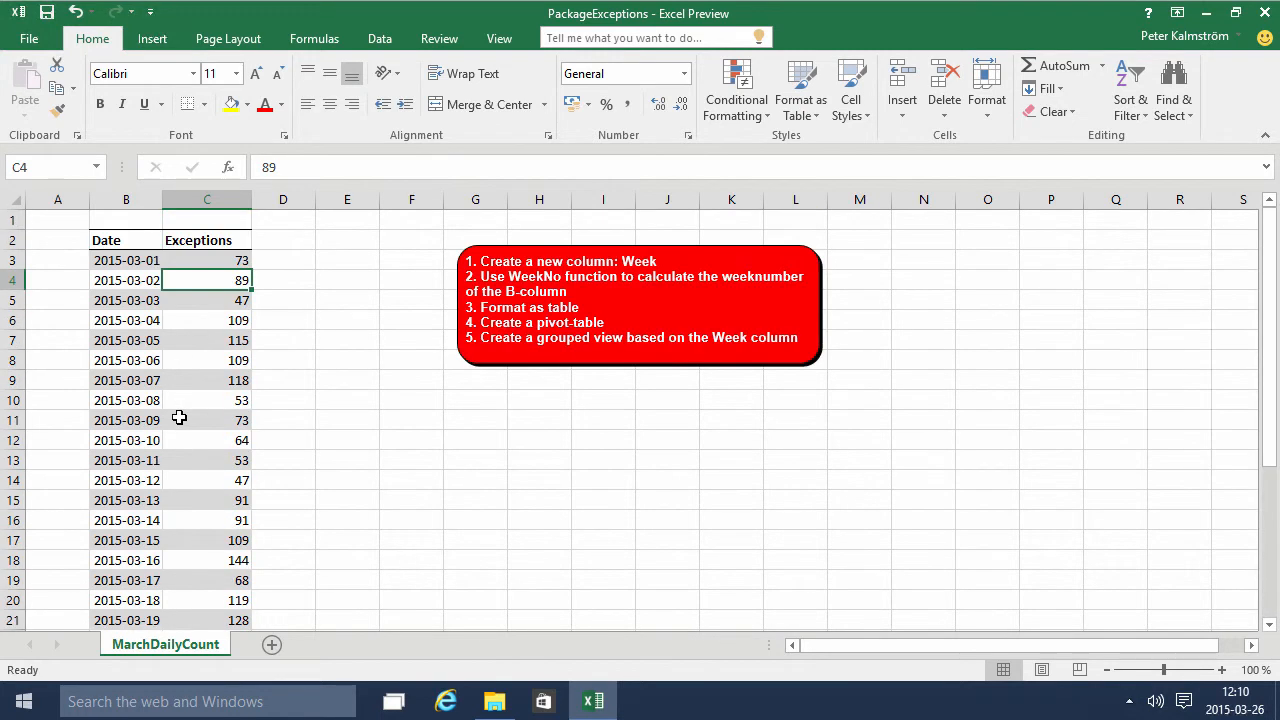
left_click(182, 338)
left_click(210, 398)
left_click(213, 458)
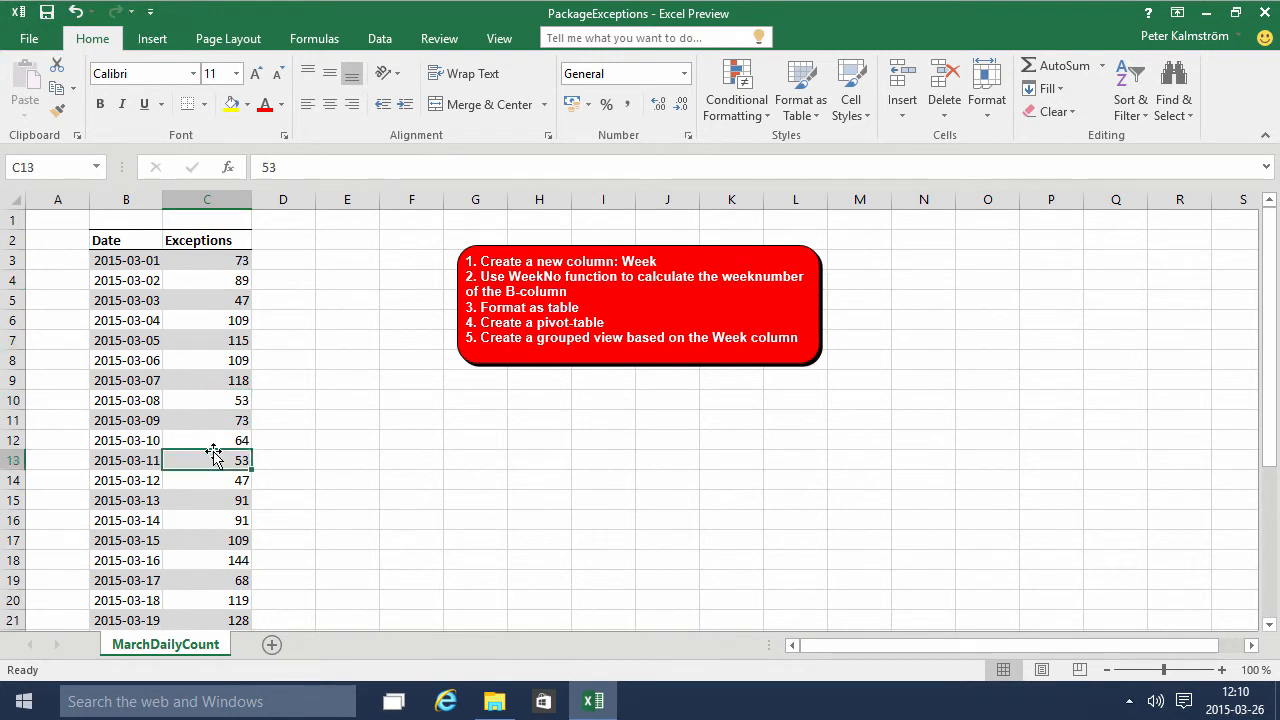
left_click(215, 383)
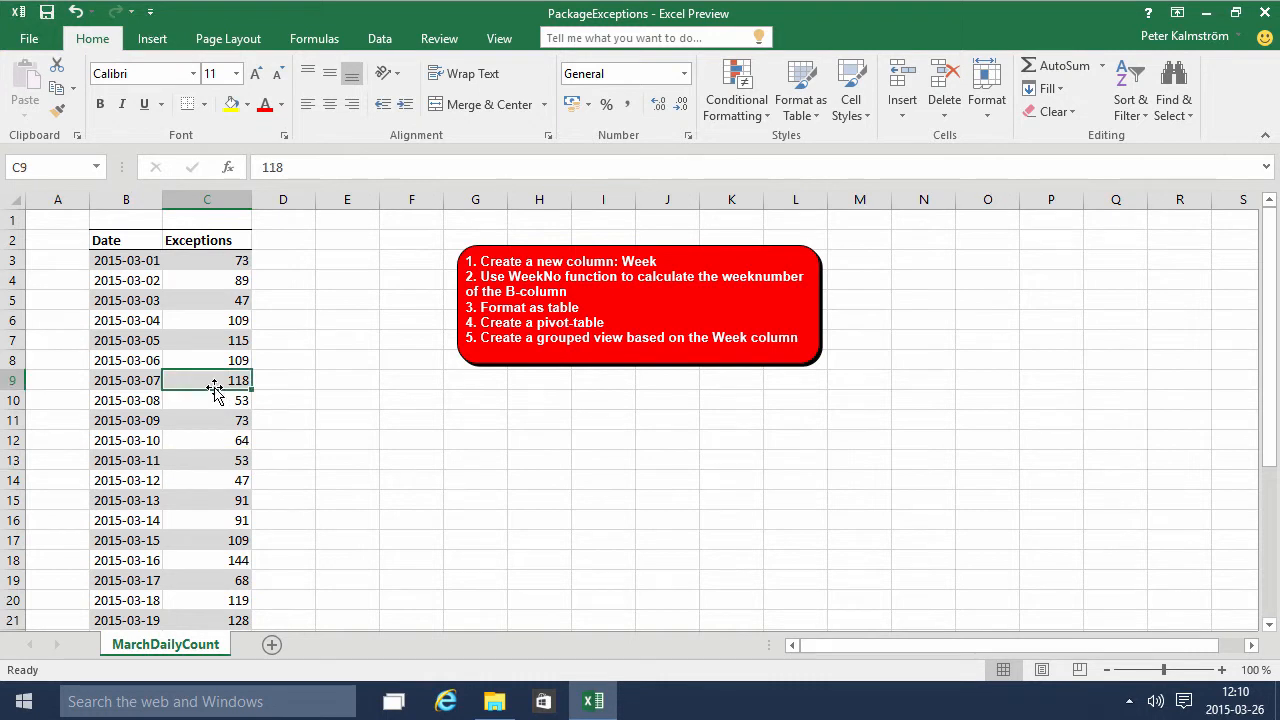
left_click(190, 293)
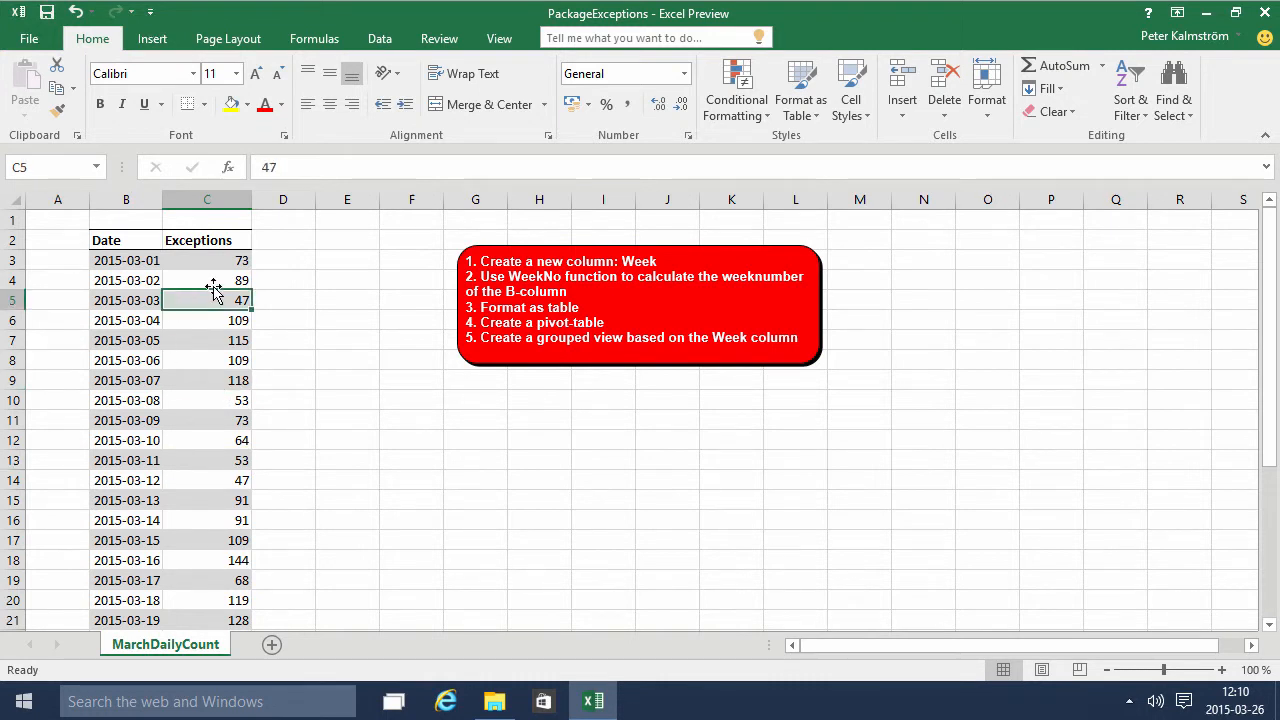
Format the range B2:C33 as a table with headers, using the light style with a blue header row
left_click(808, 118)
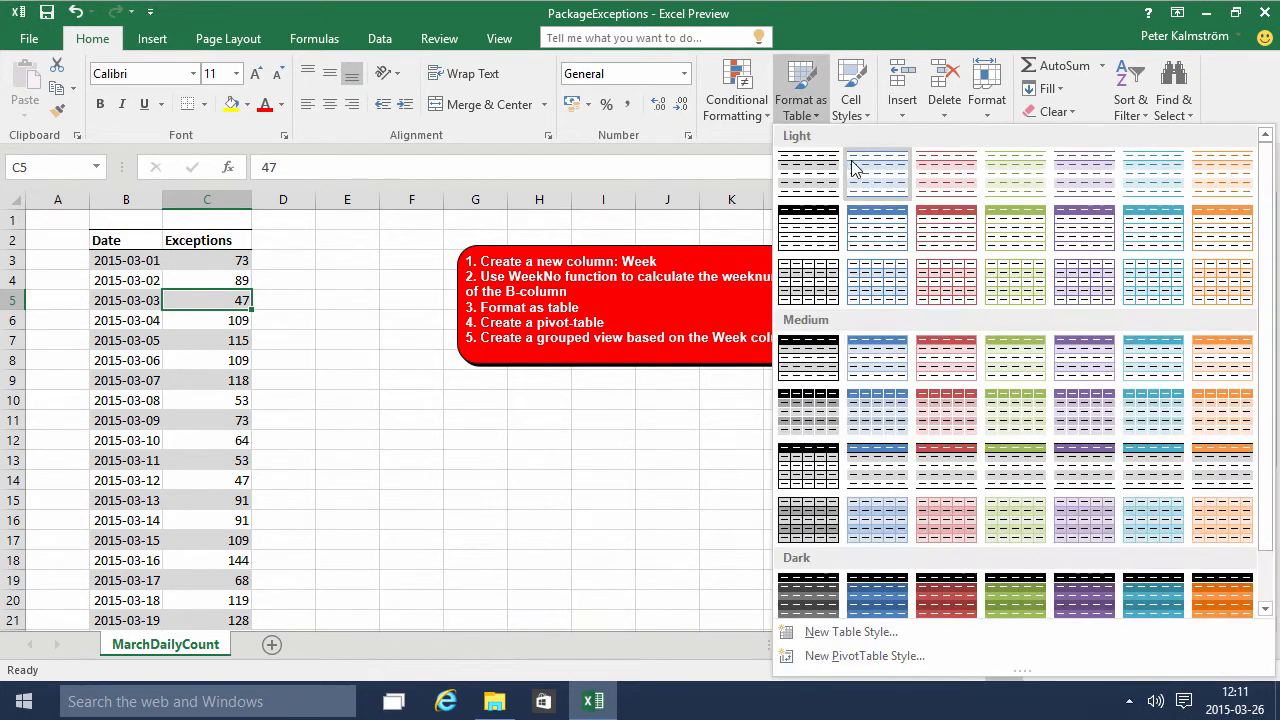
left_click(856, 216)
left_click(905, 440)
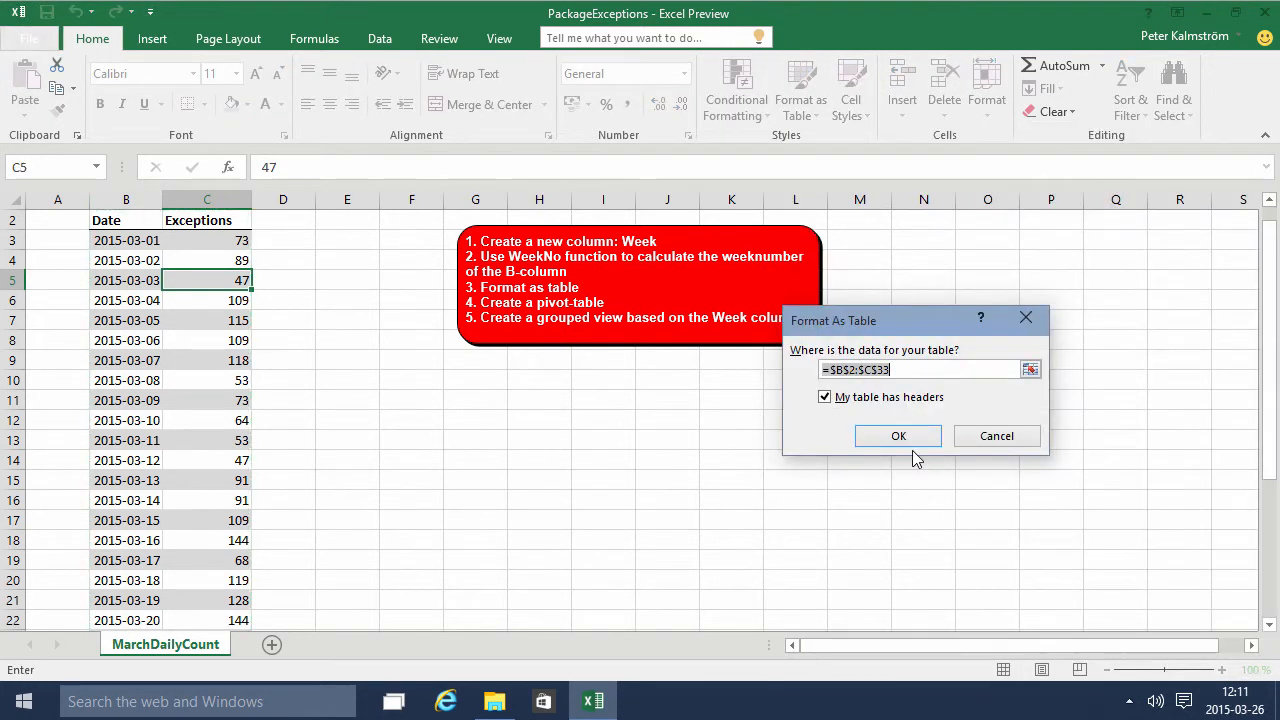
Insert a new column between Date and Exceptions and name its header Week
left_click(281, 223)
left_click(197, 197)
right_click(197, 197)
left_click(245, 337)
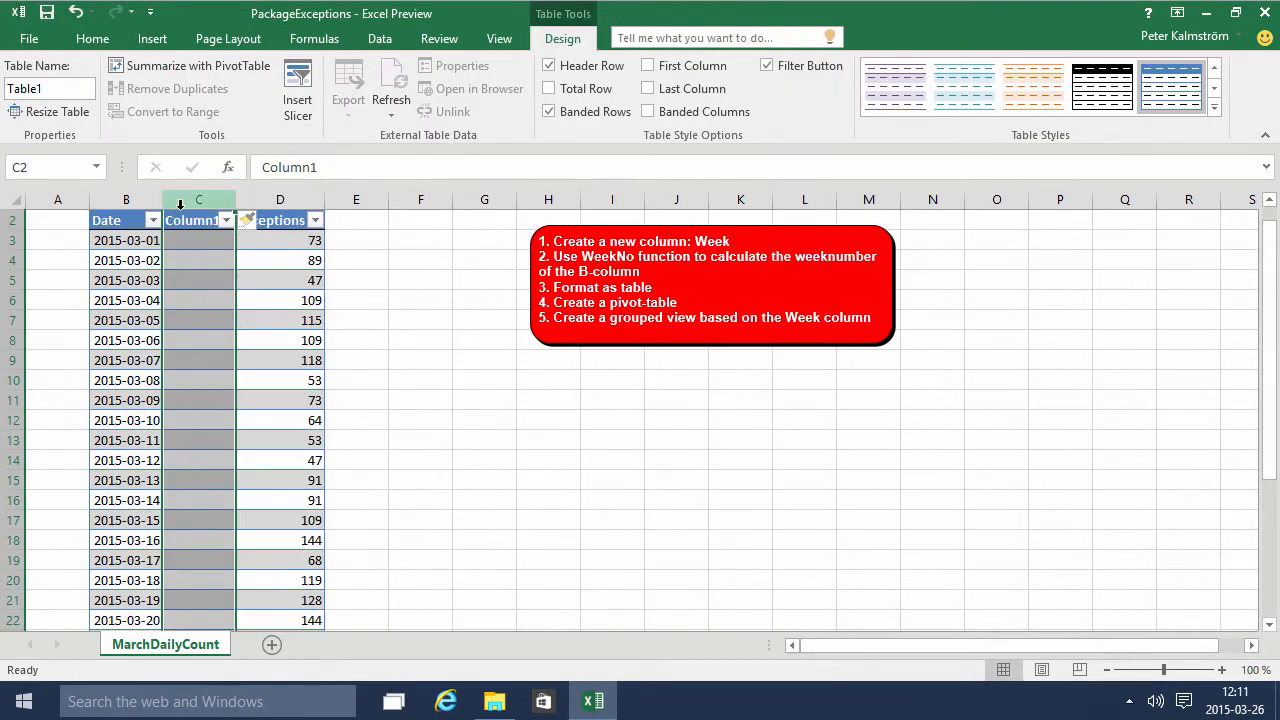
left_click(189, 223)
type("Week")
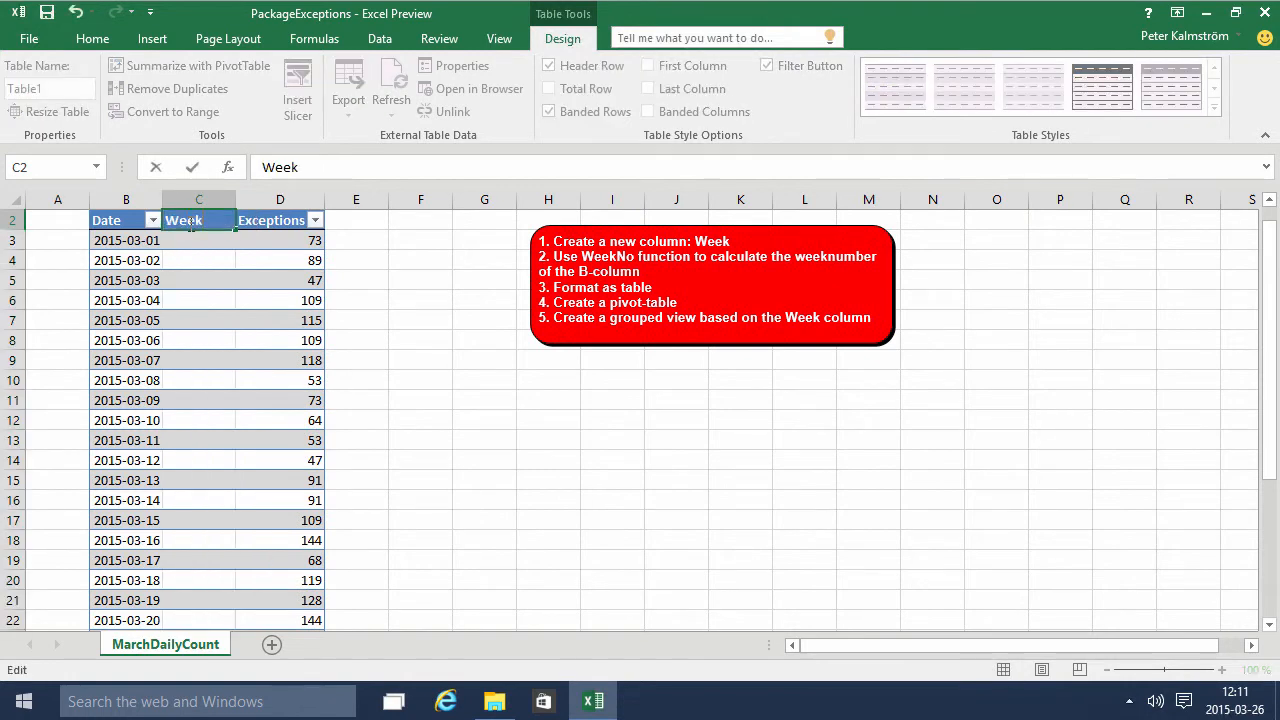
key("Return")
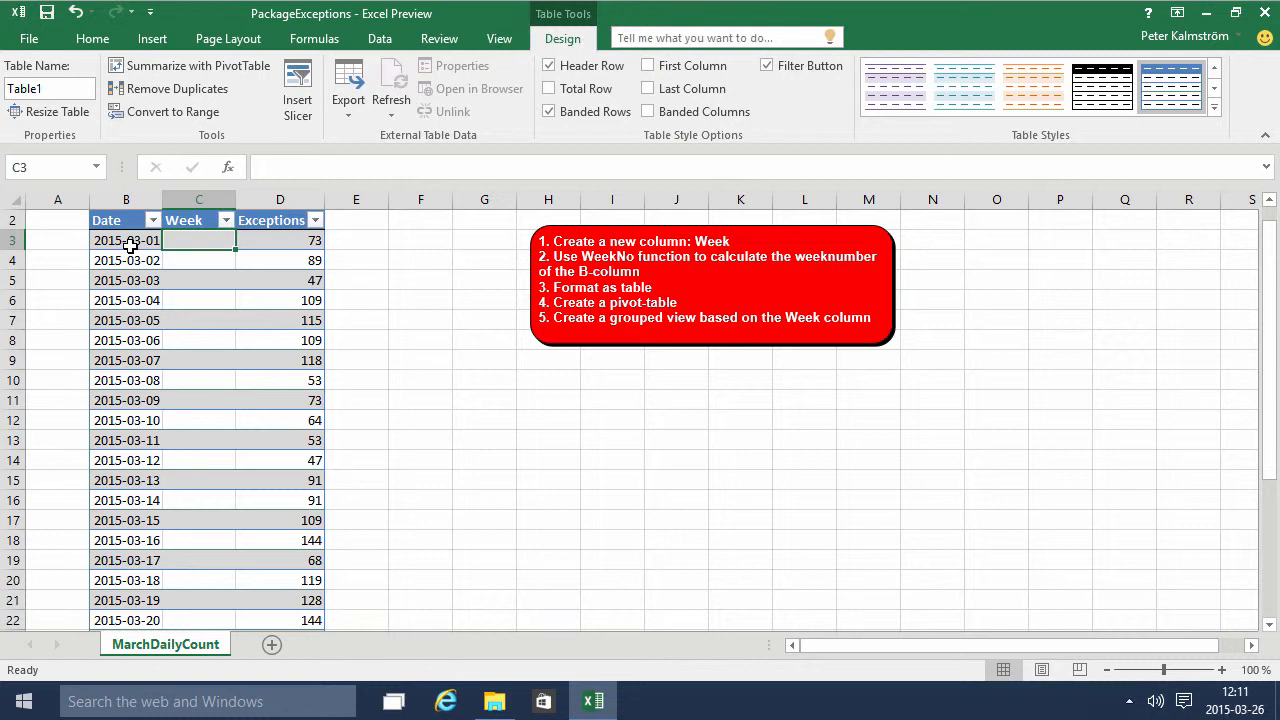
type("=wee")
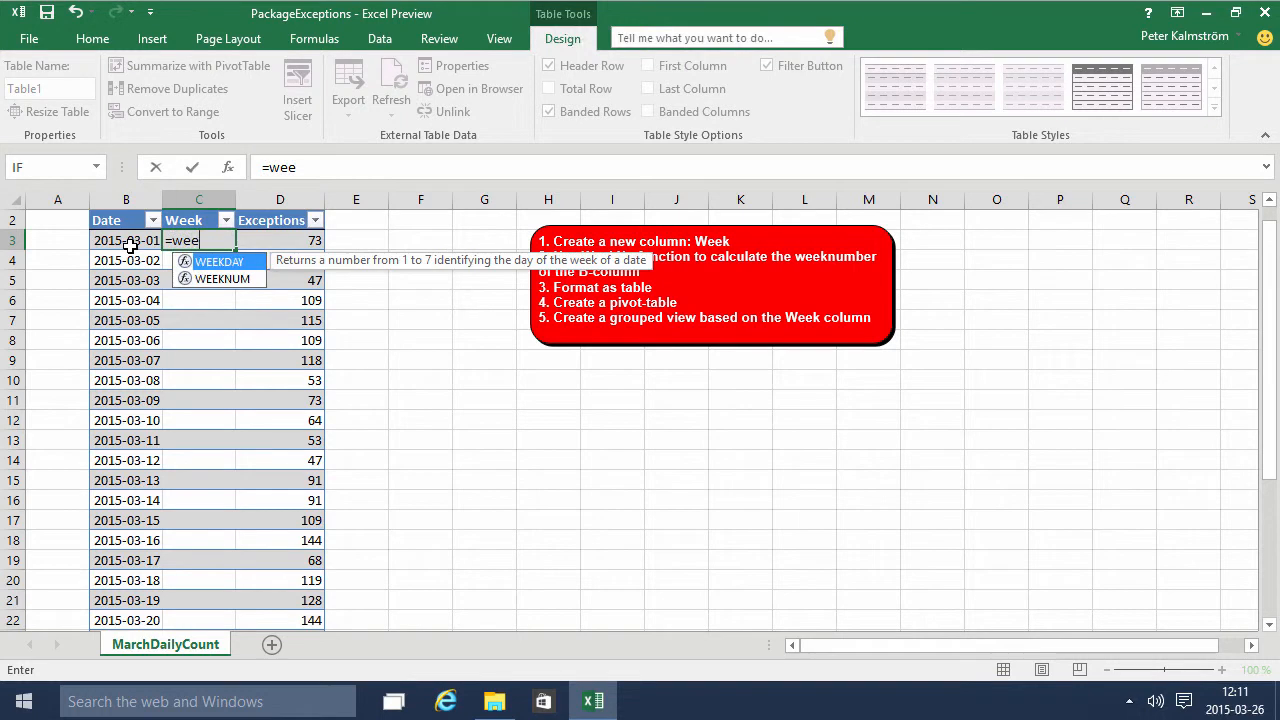
key("Down")
key("Tab")
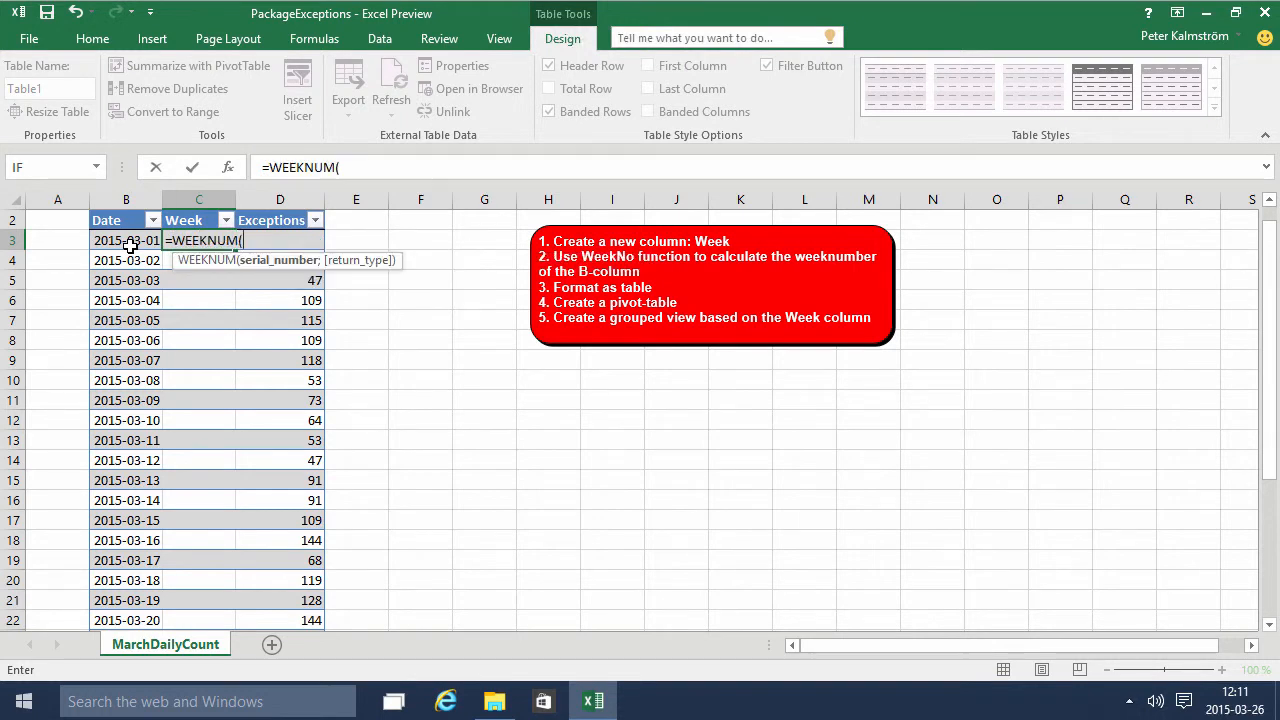
left_click(130, 245)
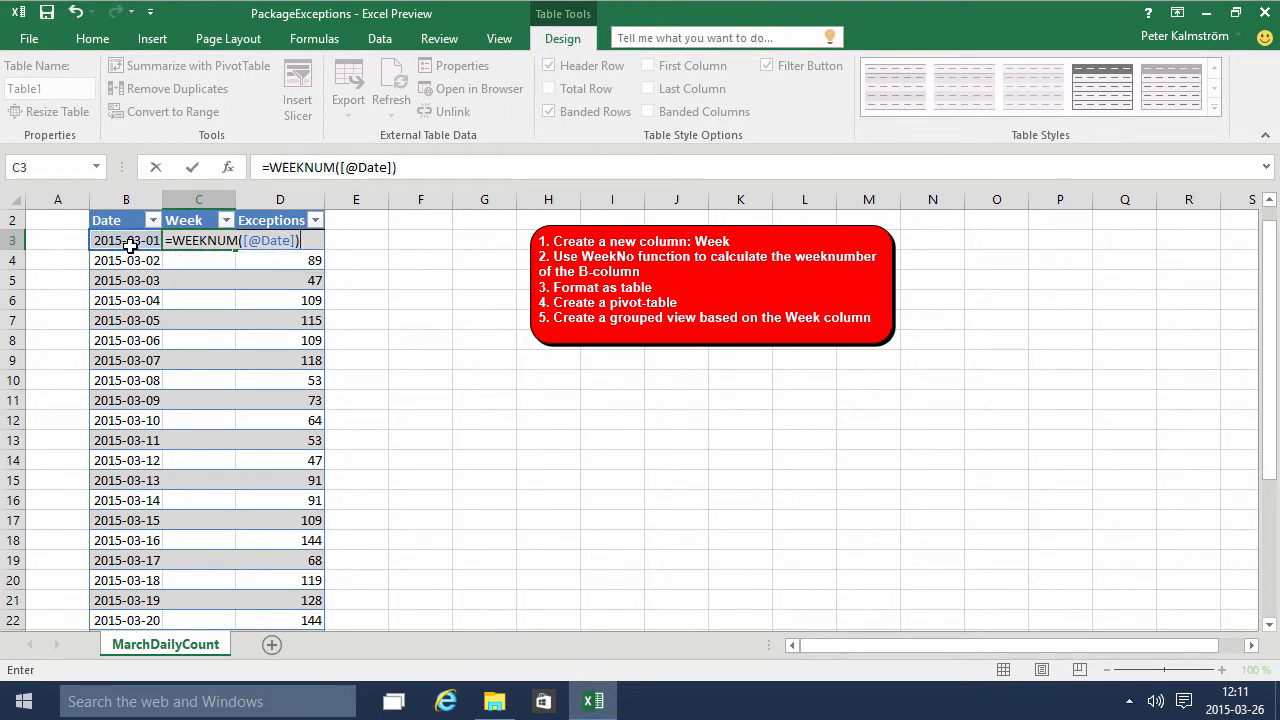
key("Return")
Set the number format of all the Week column's values to General
key("Up")
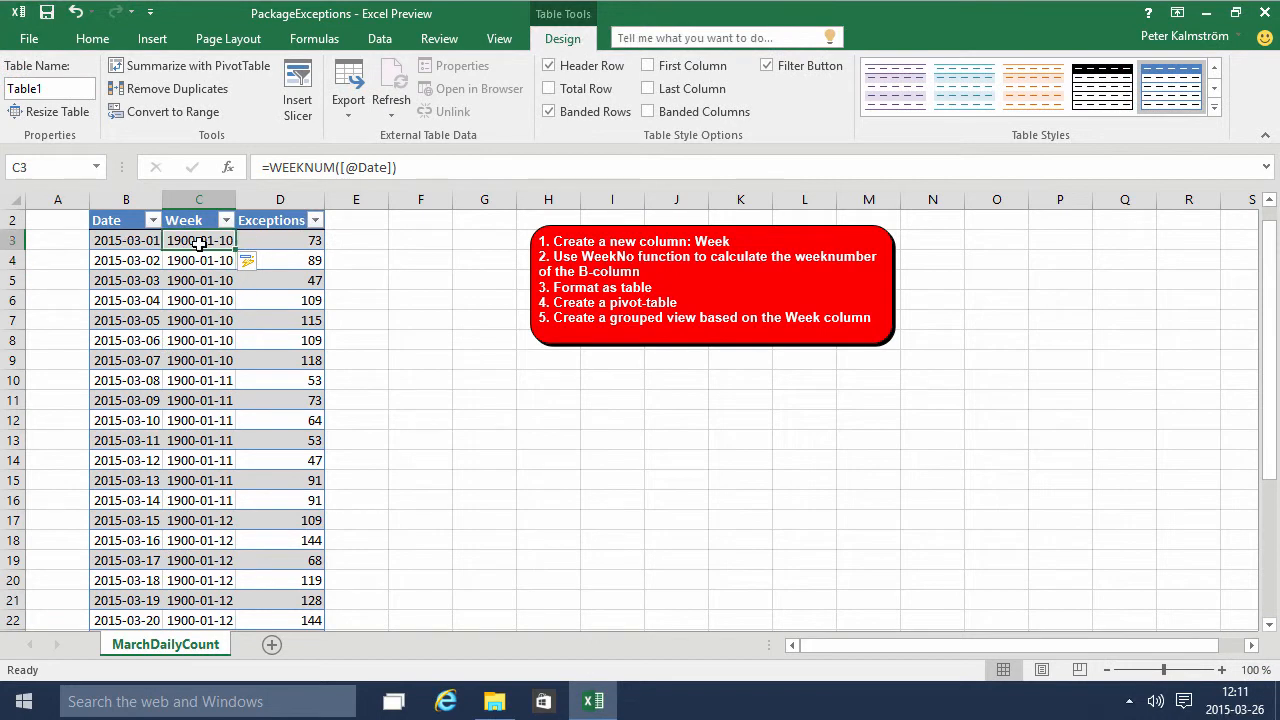
key("ctrl+shift+Down")
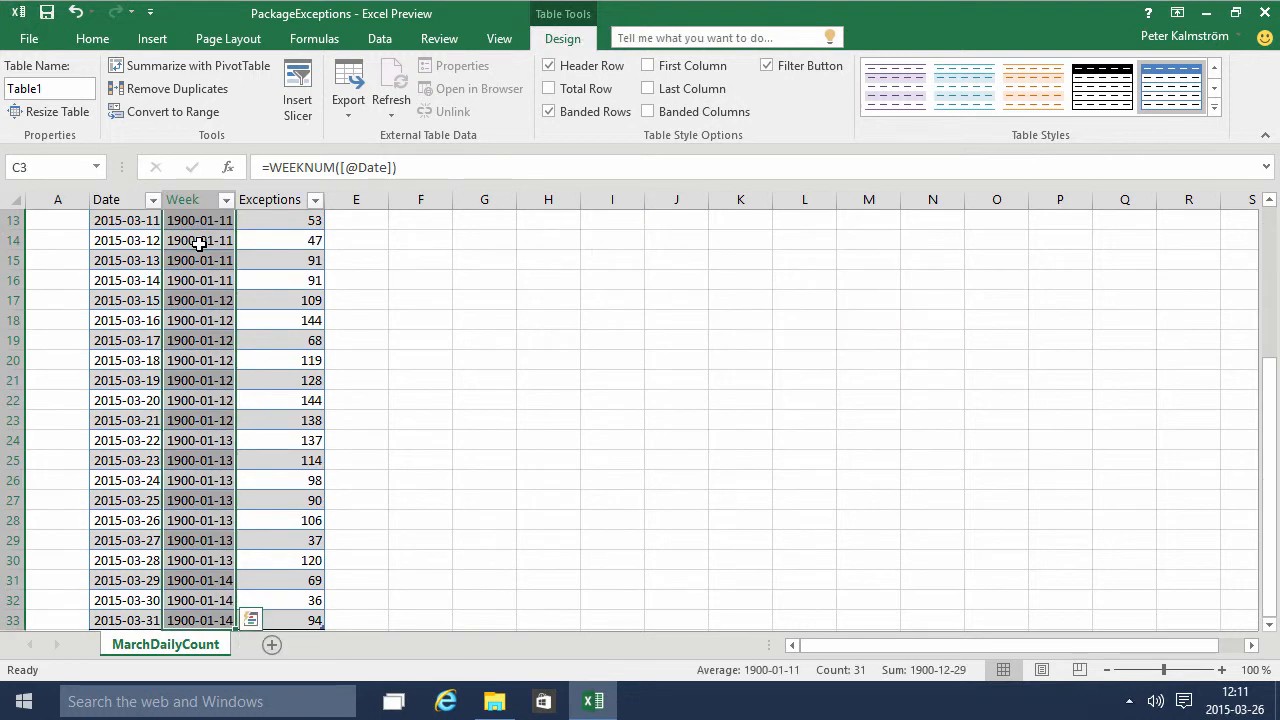
right_click(190, 472)
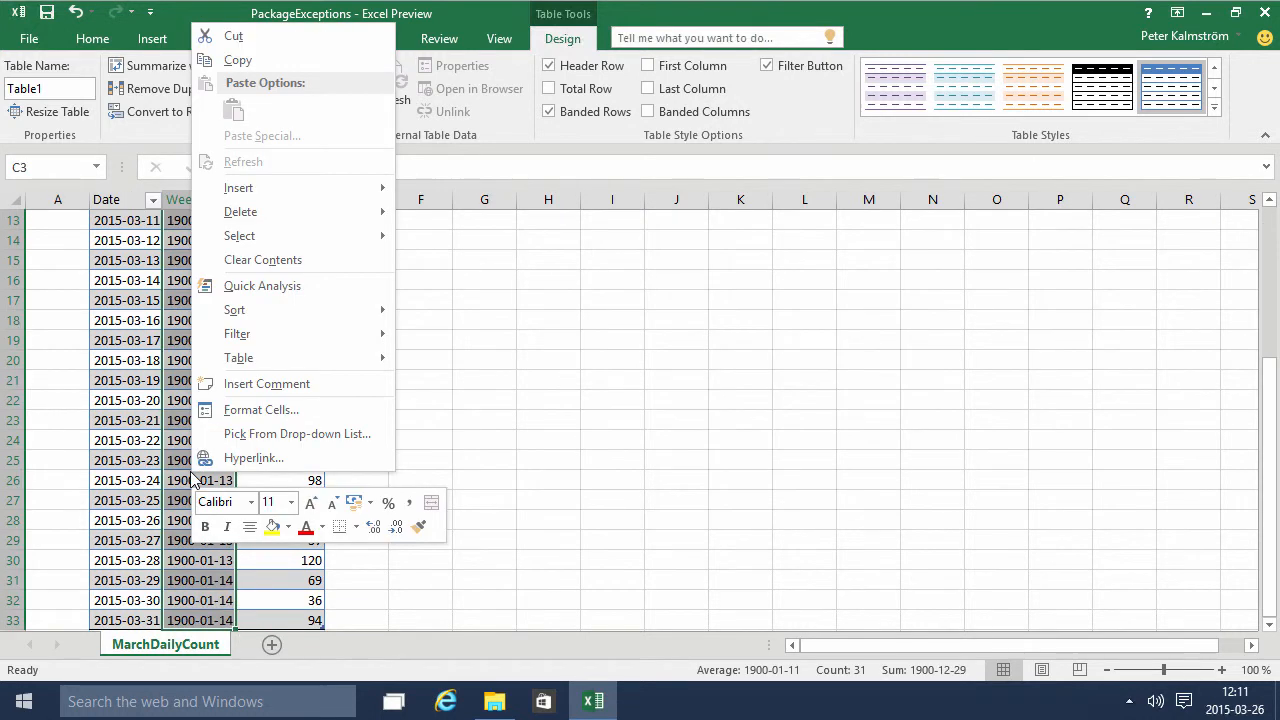
left_click(285, 410)
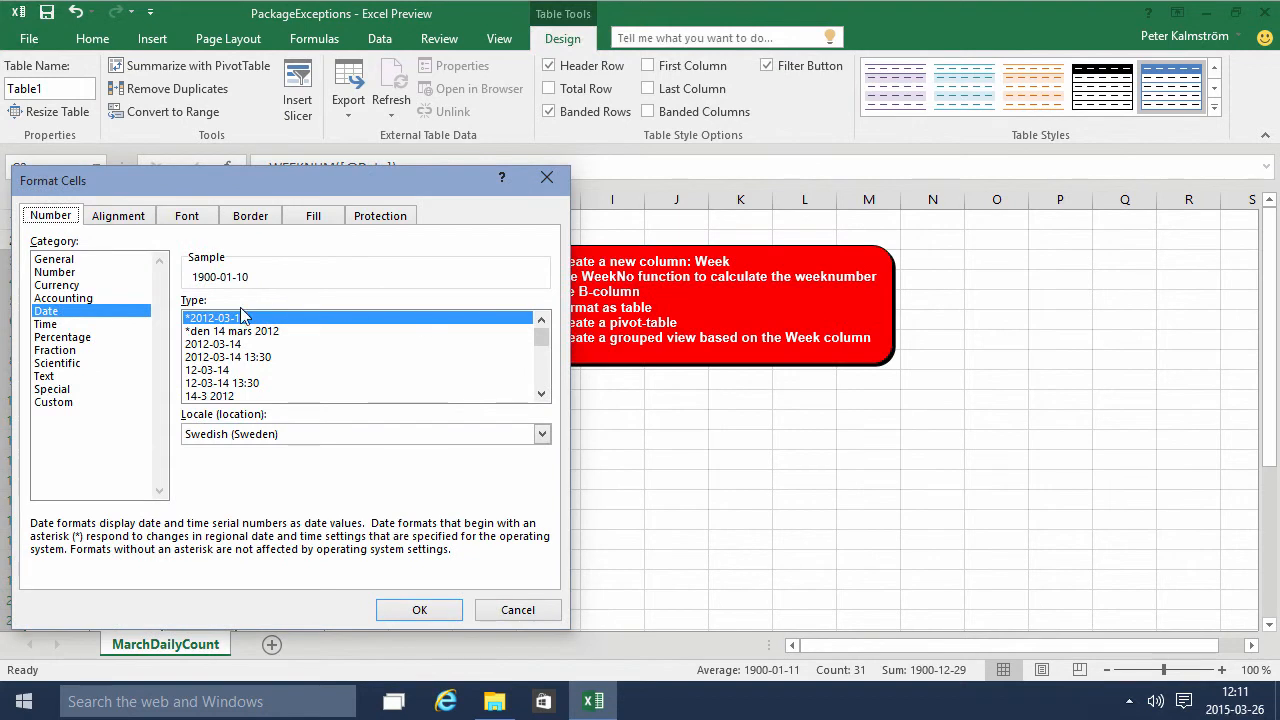
left_click(88, 262)
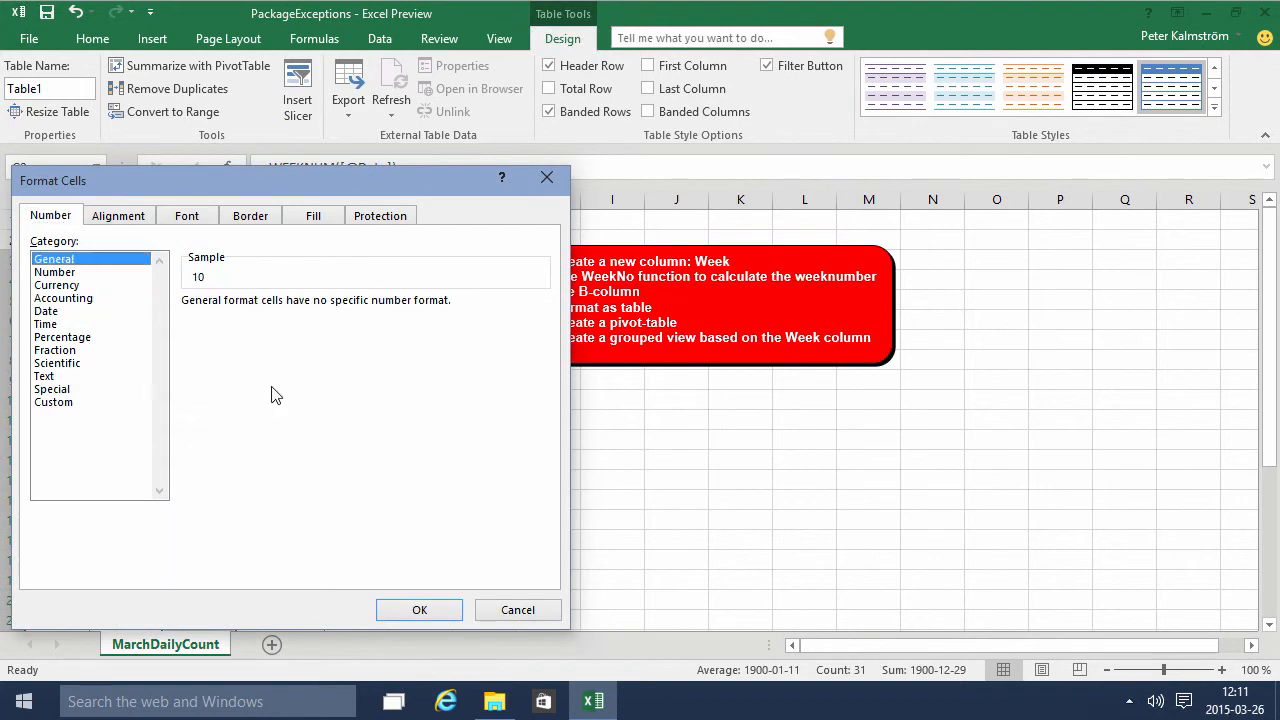
left_click(420, 610)
Review the calculated week numbers against the dates and exception counts in the table
left_click(215, 282)
scroll(200, 417, "down", 4)
scroll(189, 437, "up", 4)
left_click(215, 258)
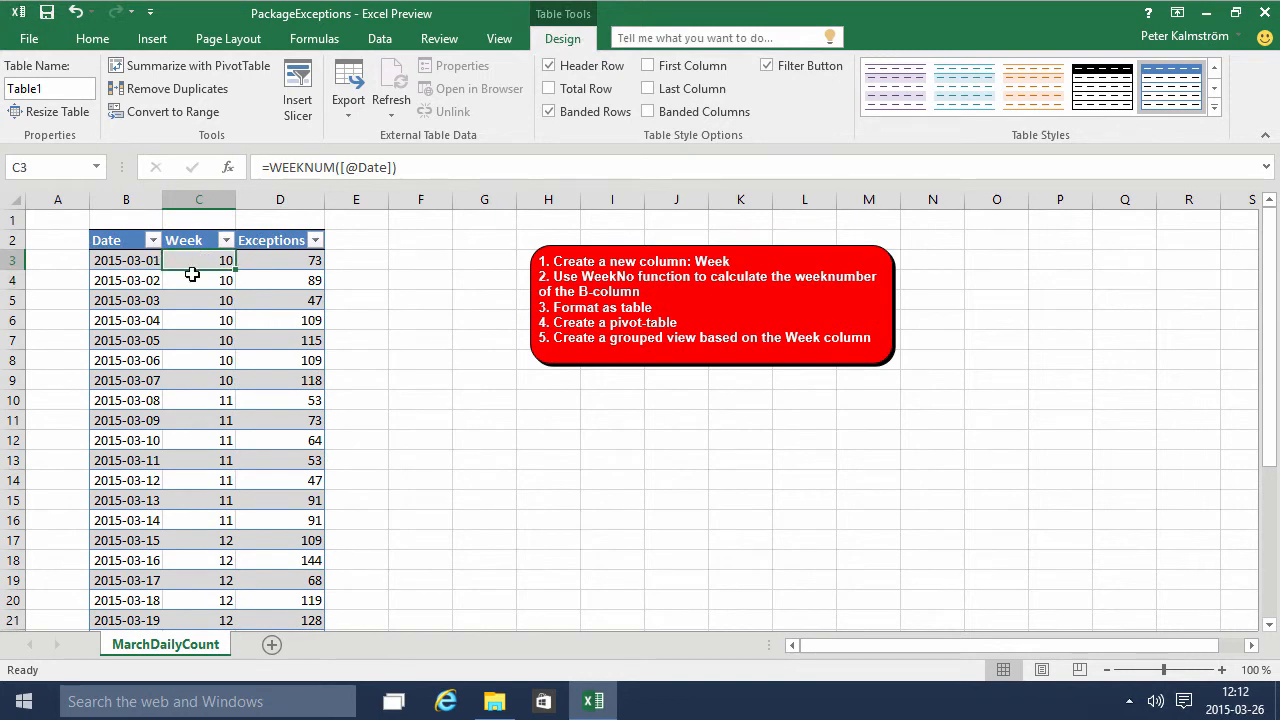
left_click(131, 265)
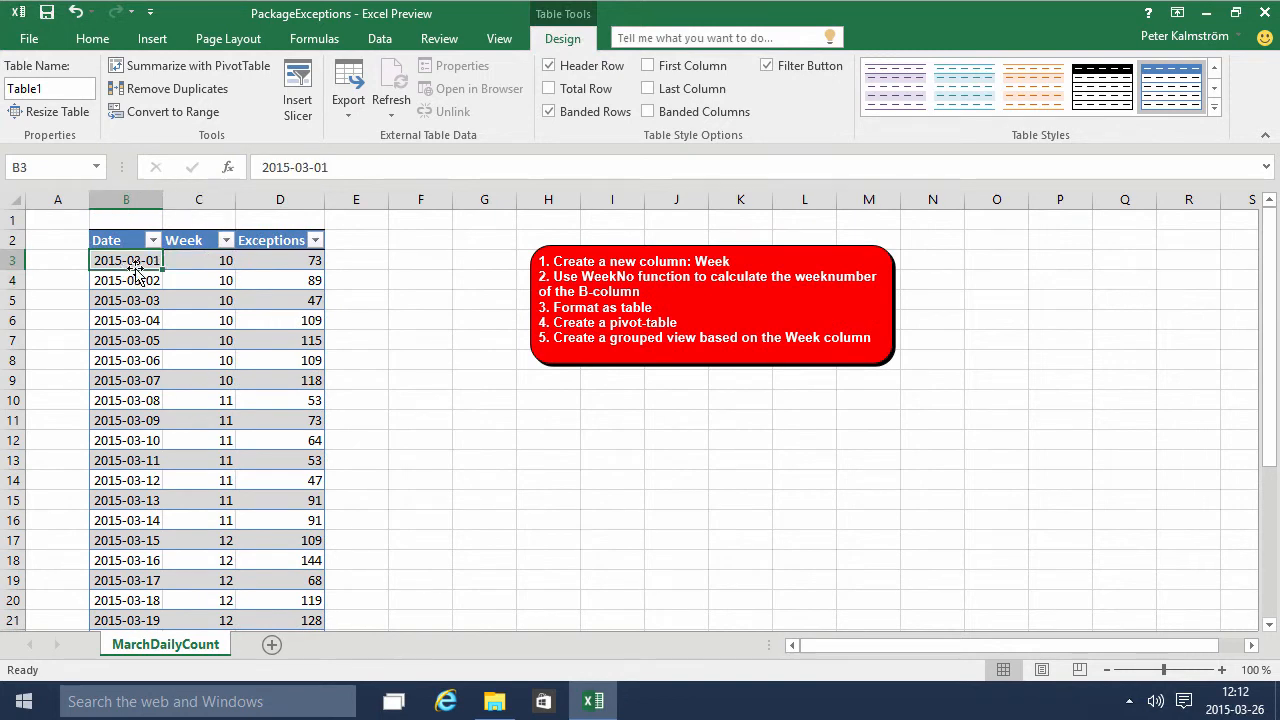
left_click(275, 261)
left_click(191, 260)
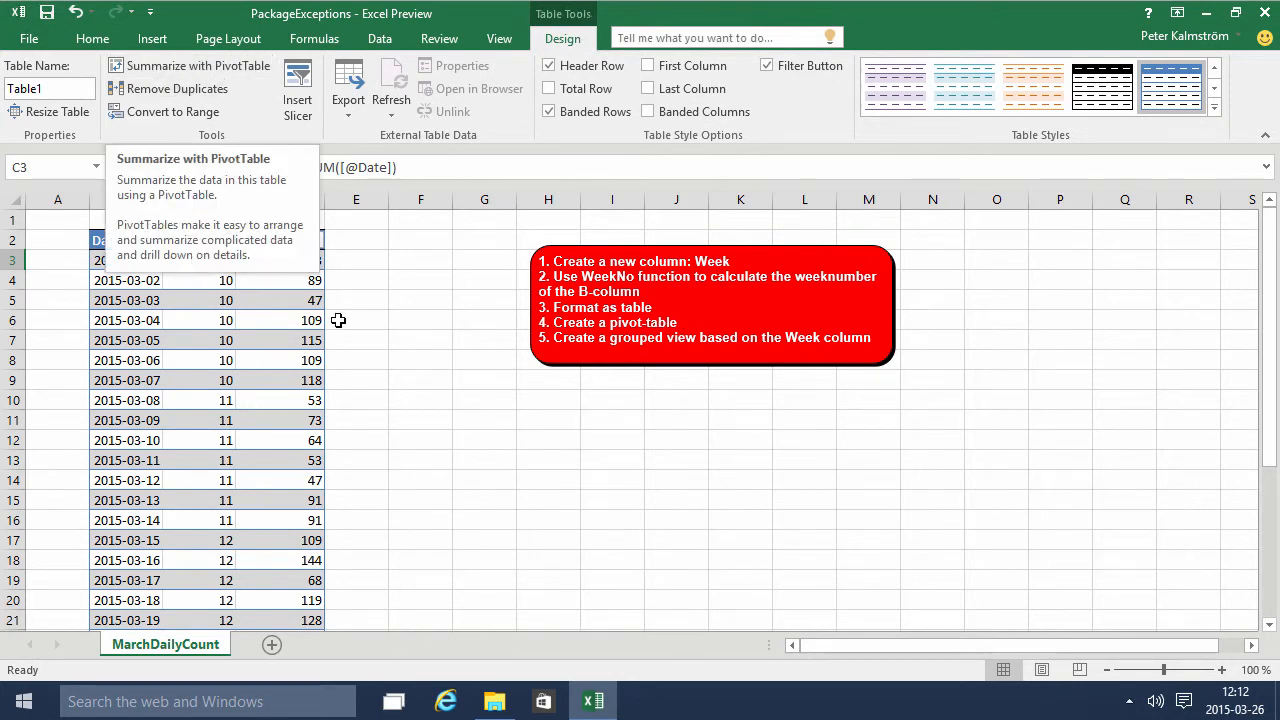
Create a PivotTable from Table1 on a new worksheet
left_click(268, 300)
left_click(153, 39)
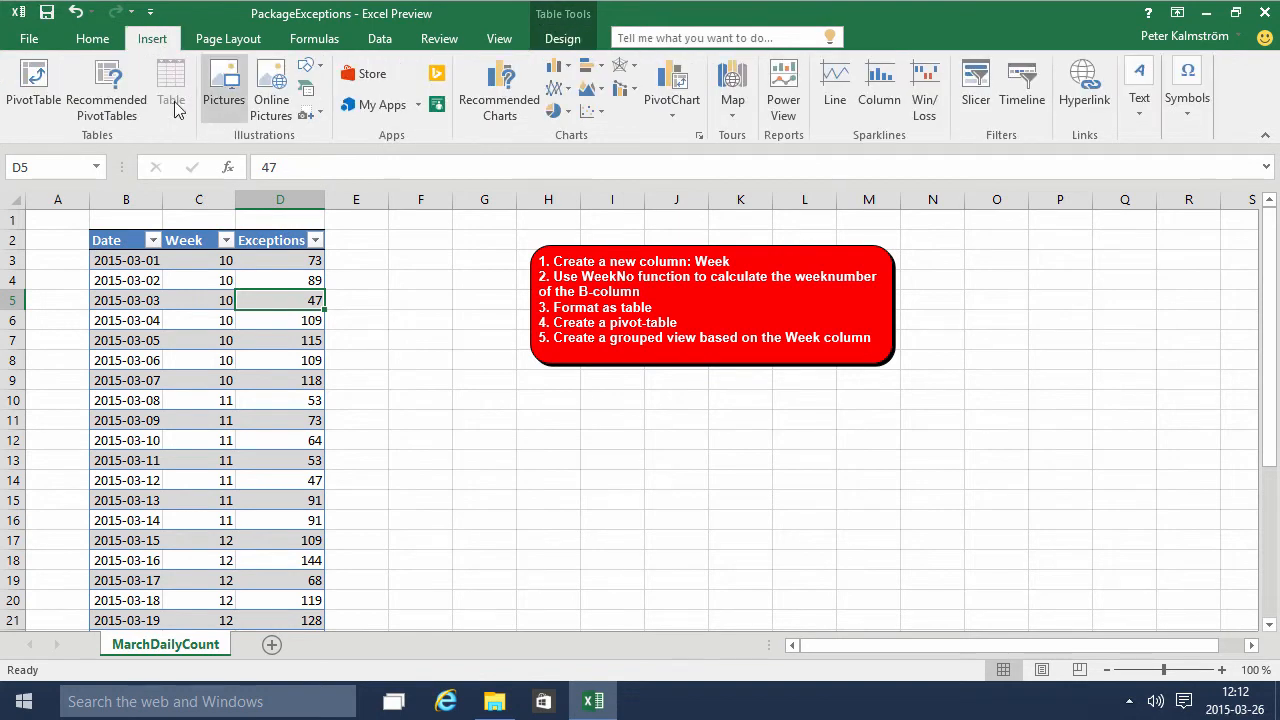
left_click(40, 90)
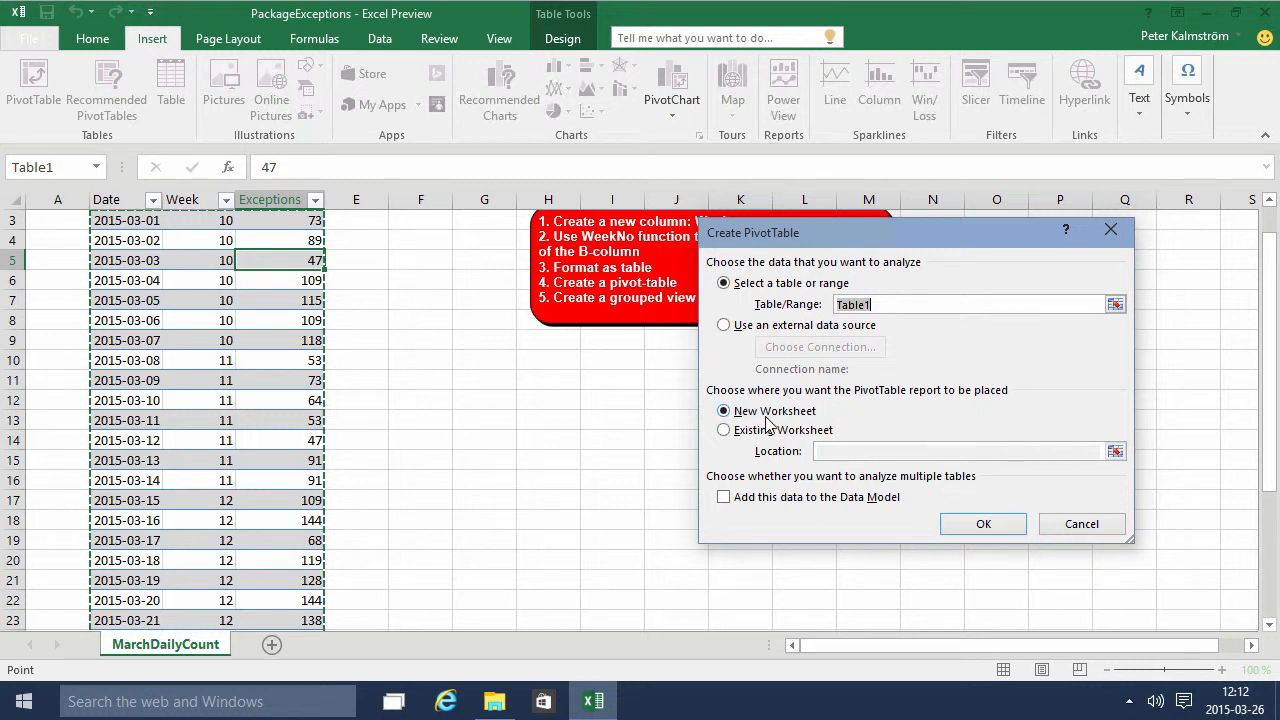
left_click(980, 530)
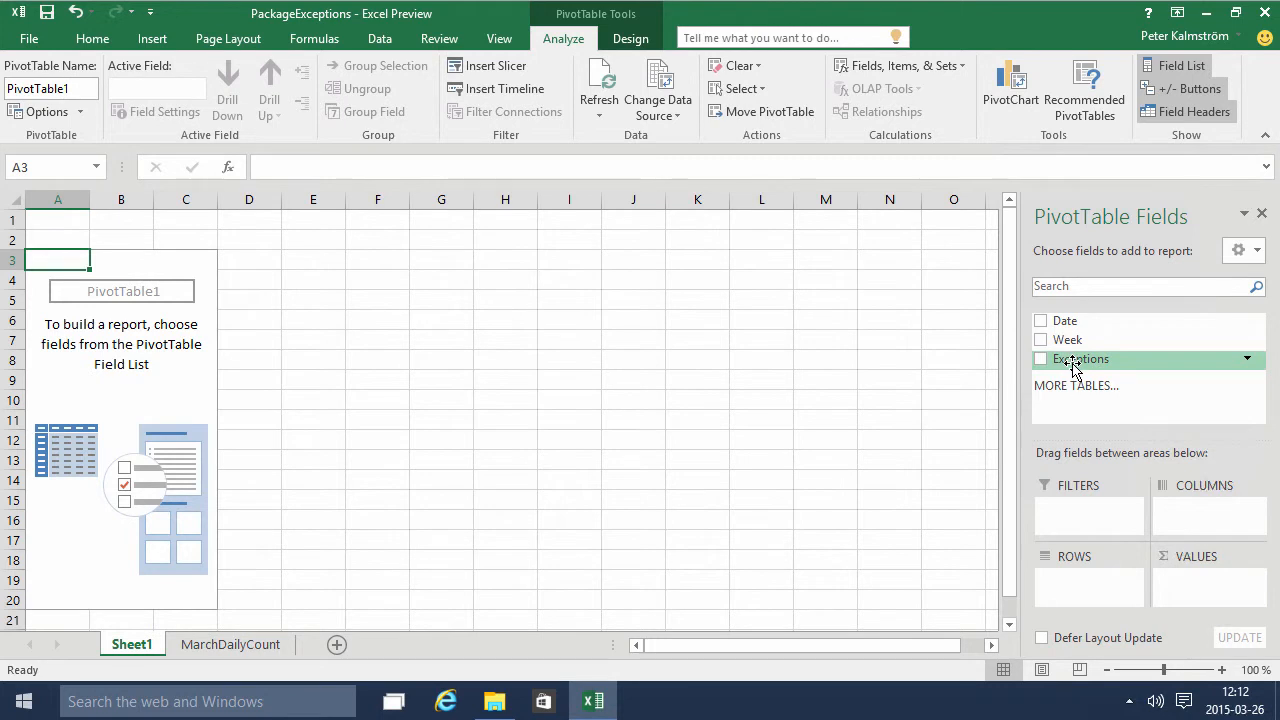
Add Exceptions to the PivotTable values and format the sum with a thousands separator and no decimals
left_click_drag(1073, 366, 1216, 582)
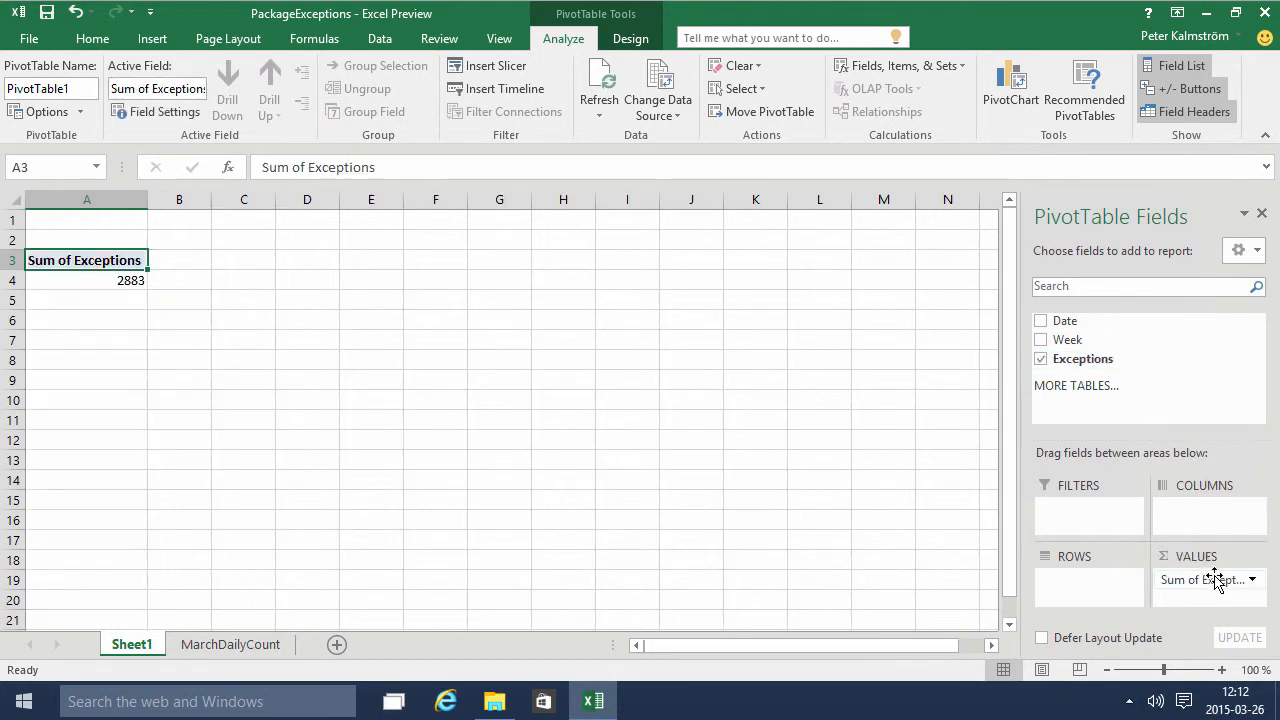
left_click(125, 280)
left_click(95, 40)
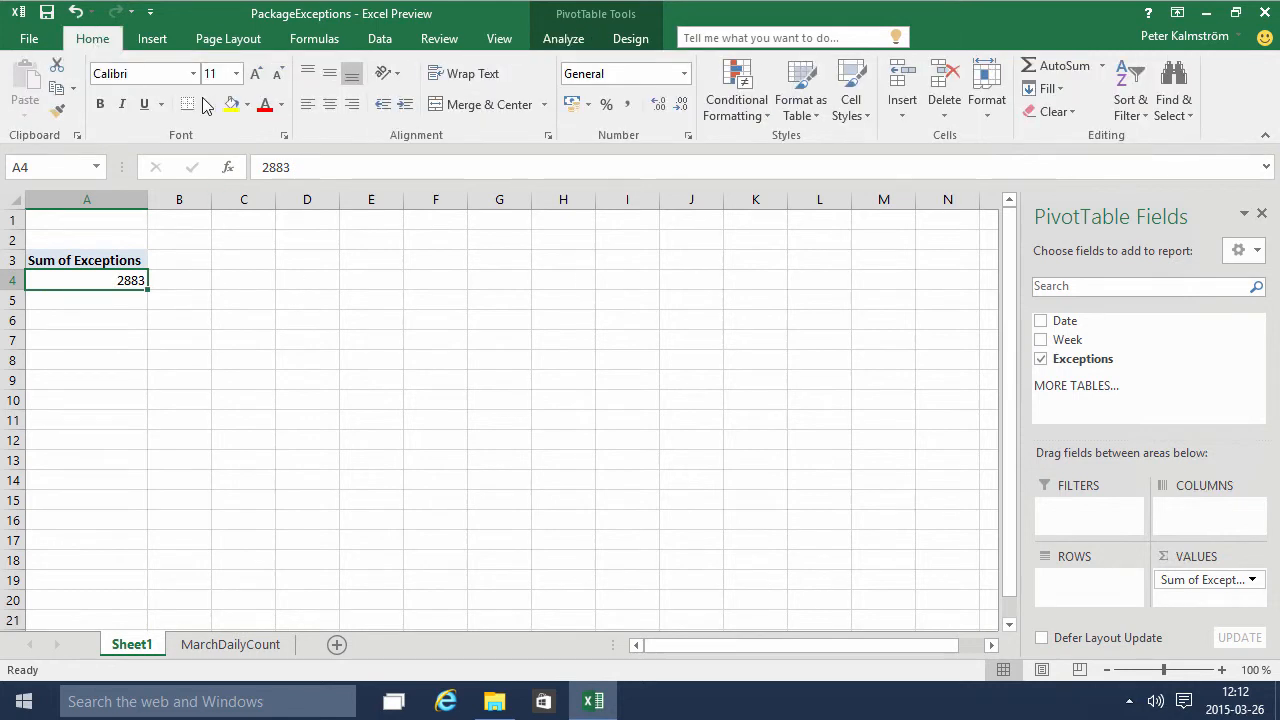
left_click(626, 105)
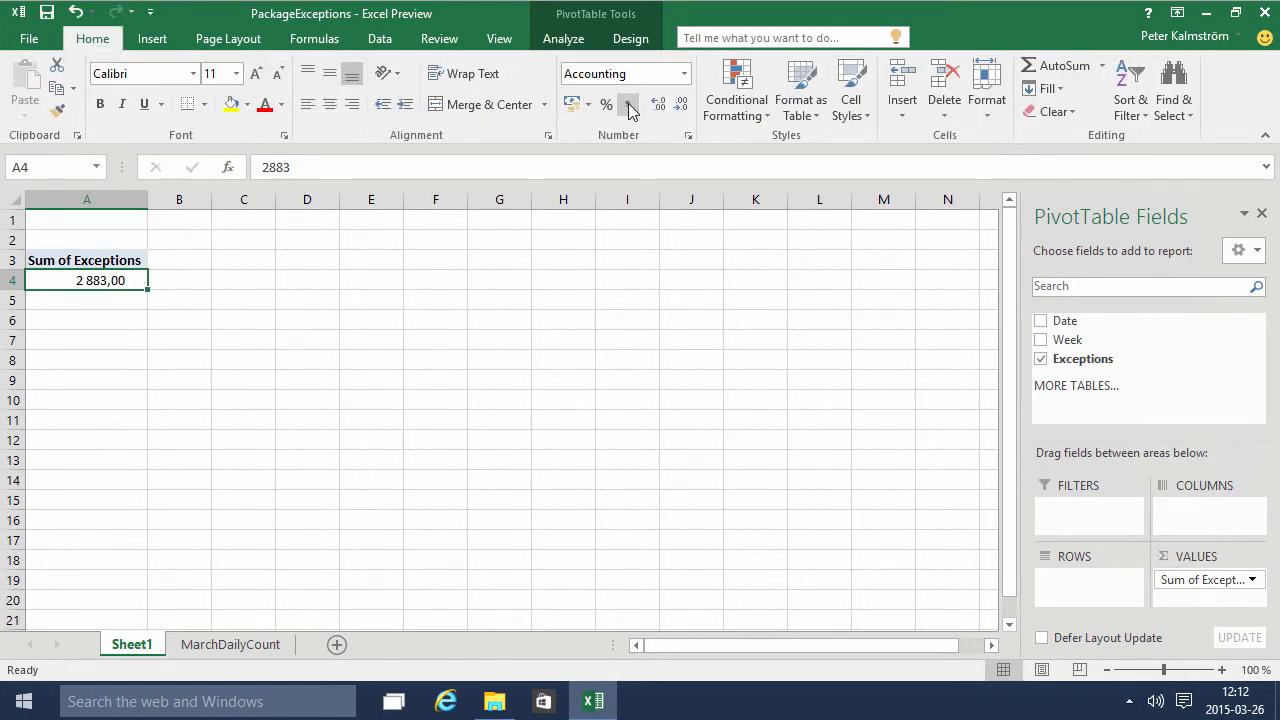
left_click(683, 108)
left_click(683, 108)
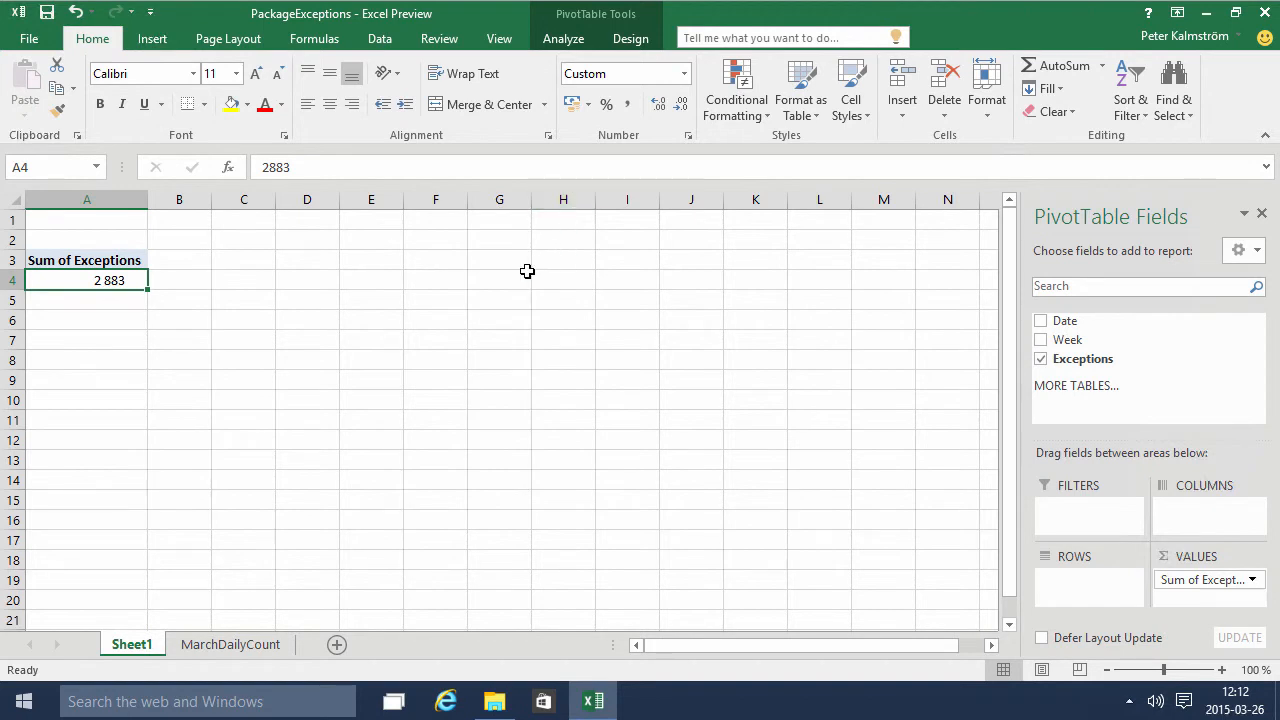
Group the exception sums by week by adding the Week field to the PivotTable rows
left_click_drag(1084, 340, 1097, 591)
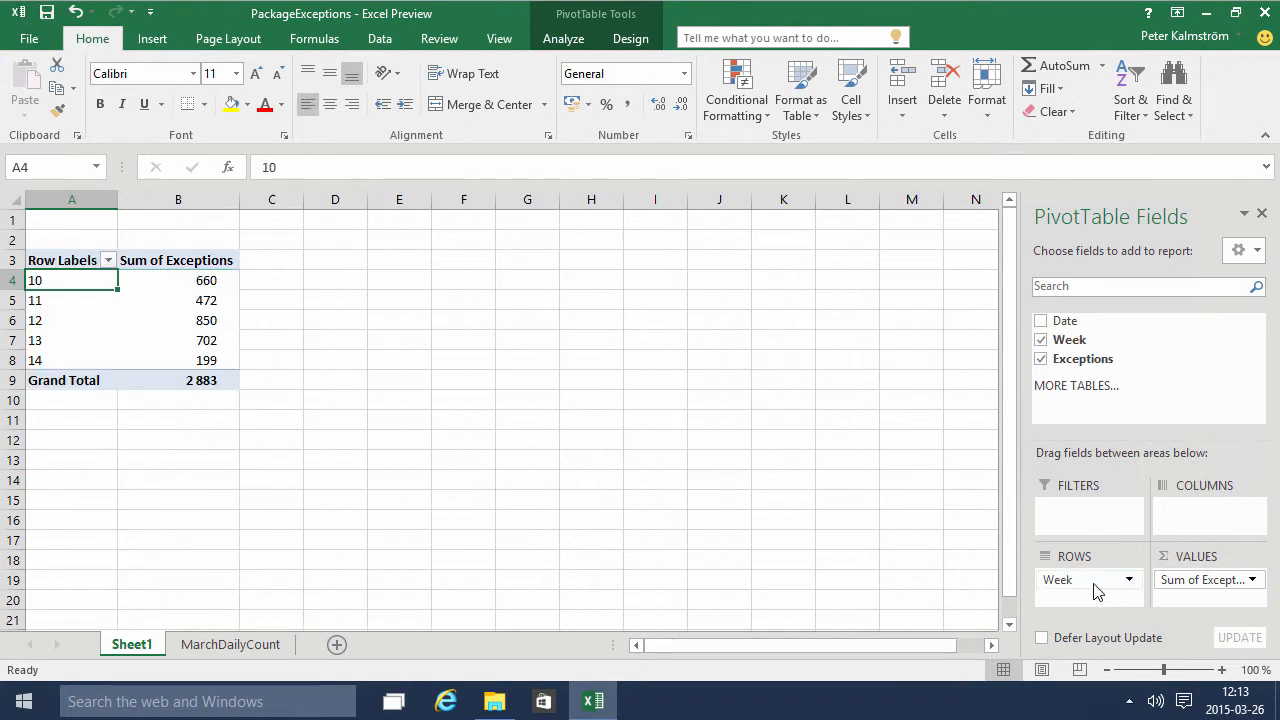
left_click(122, 300)
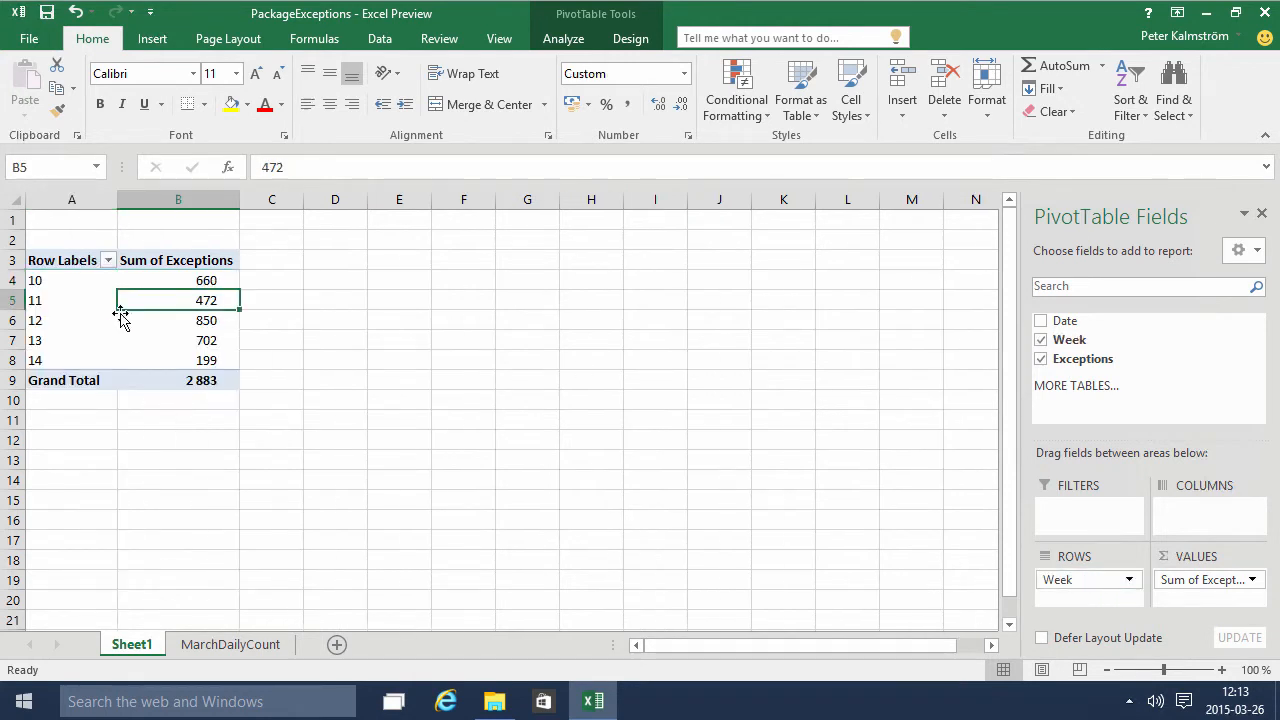
left_click(68, 307)
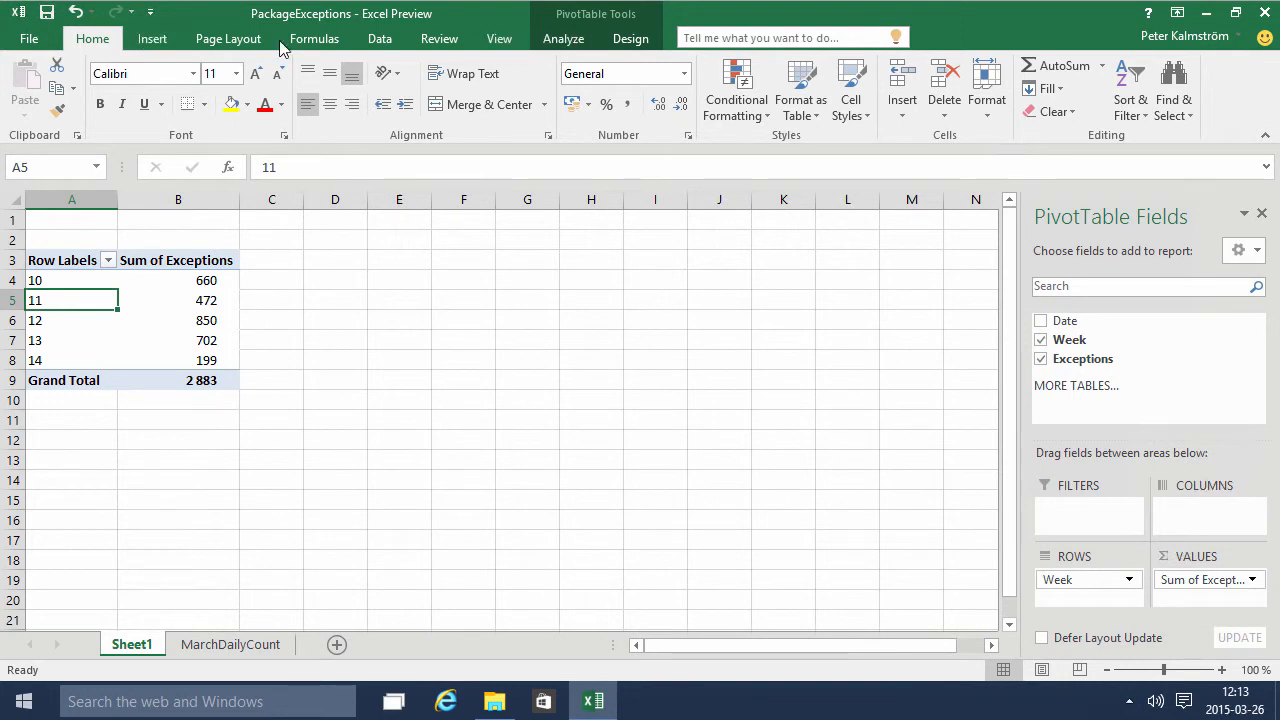
Insert a column PivotChart showing the sum of exceptions for each week
left_click(153, 45)
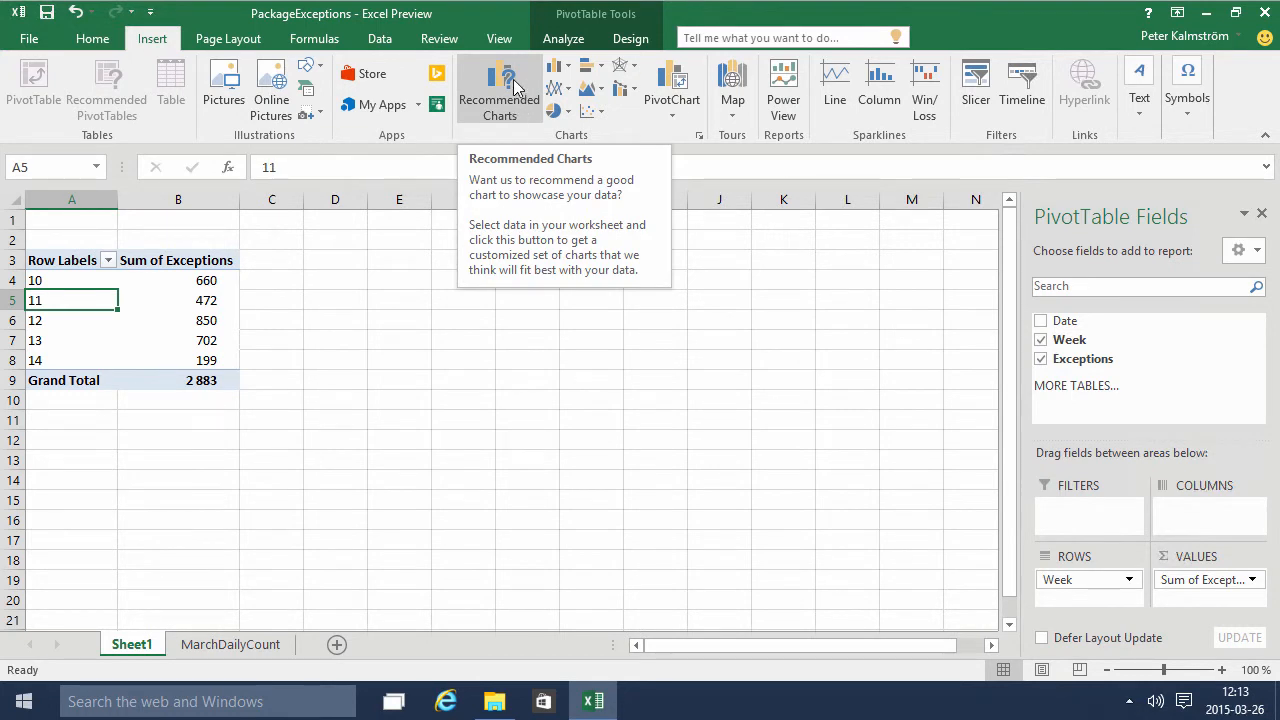
left_click(516, 110)
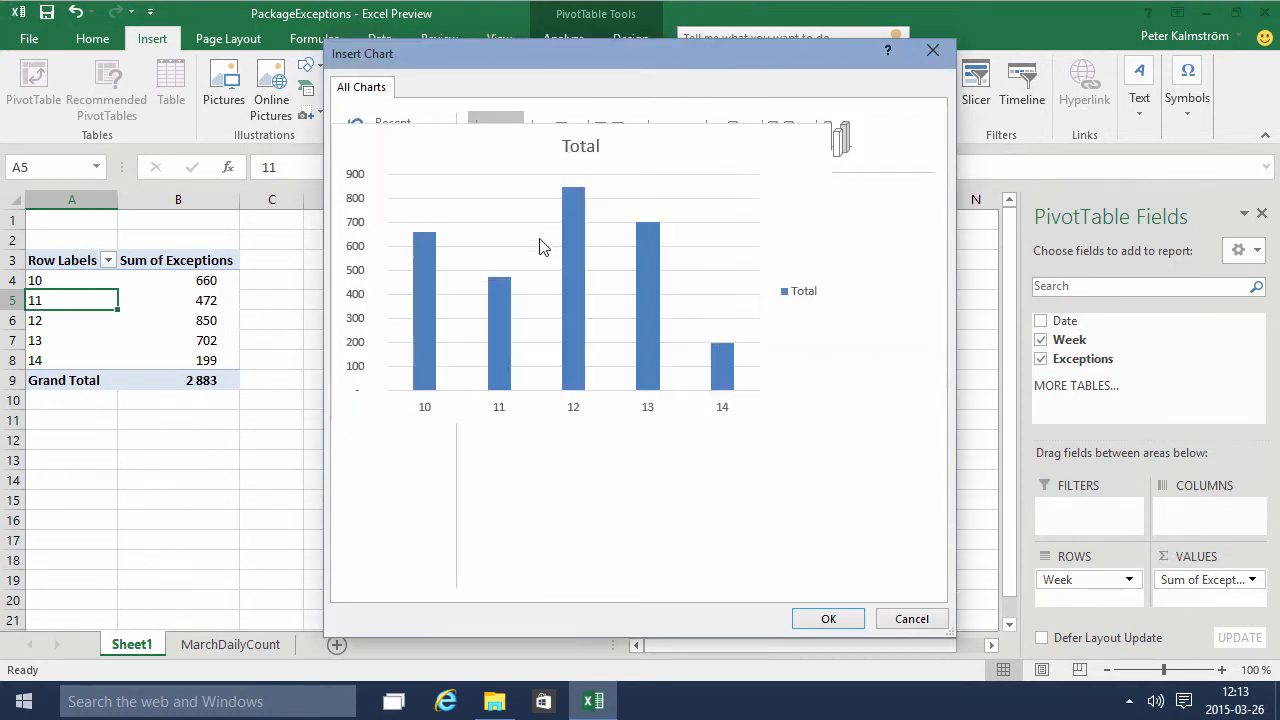
left_click(828, 619)
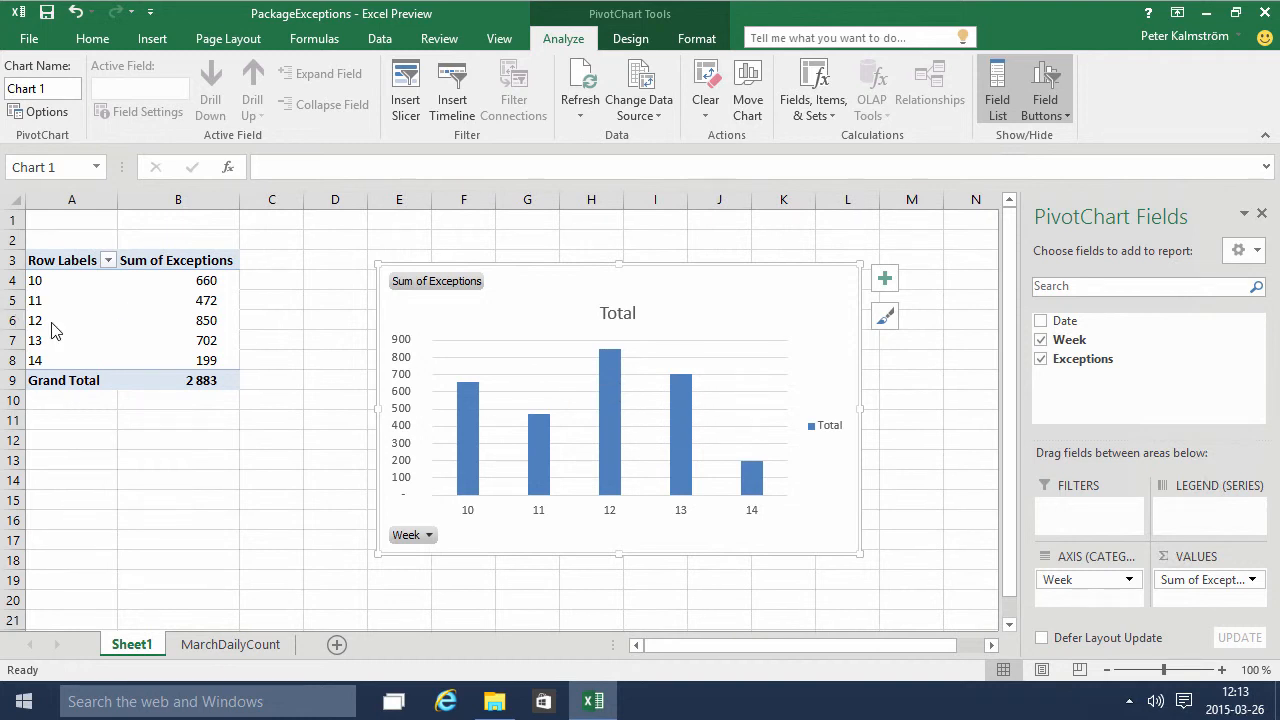
Expand week 12 in the PivotTable to show its exceptions broken down by the Date field
left_click(86, 325)
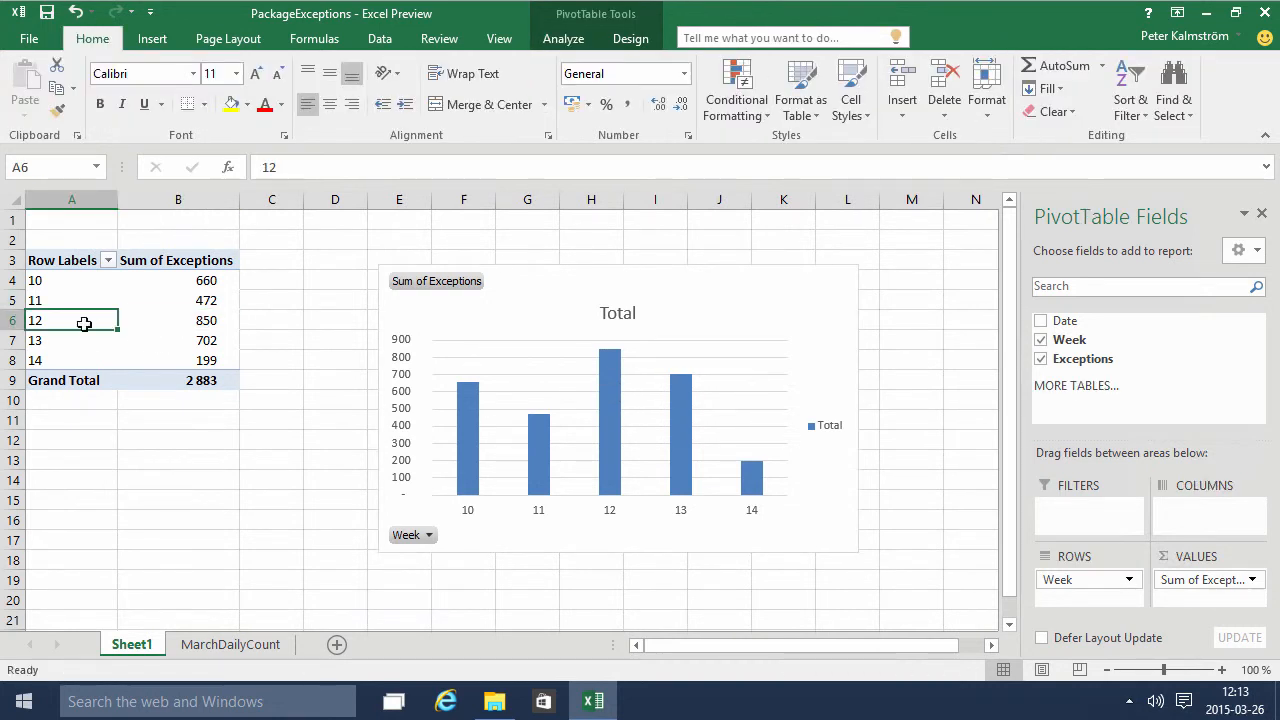
right_click(35, 320)
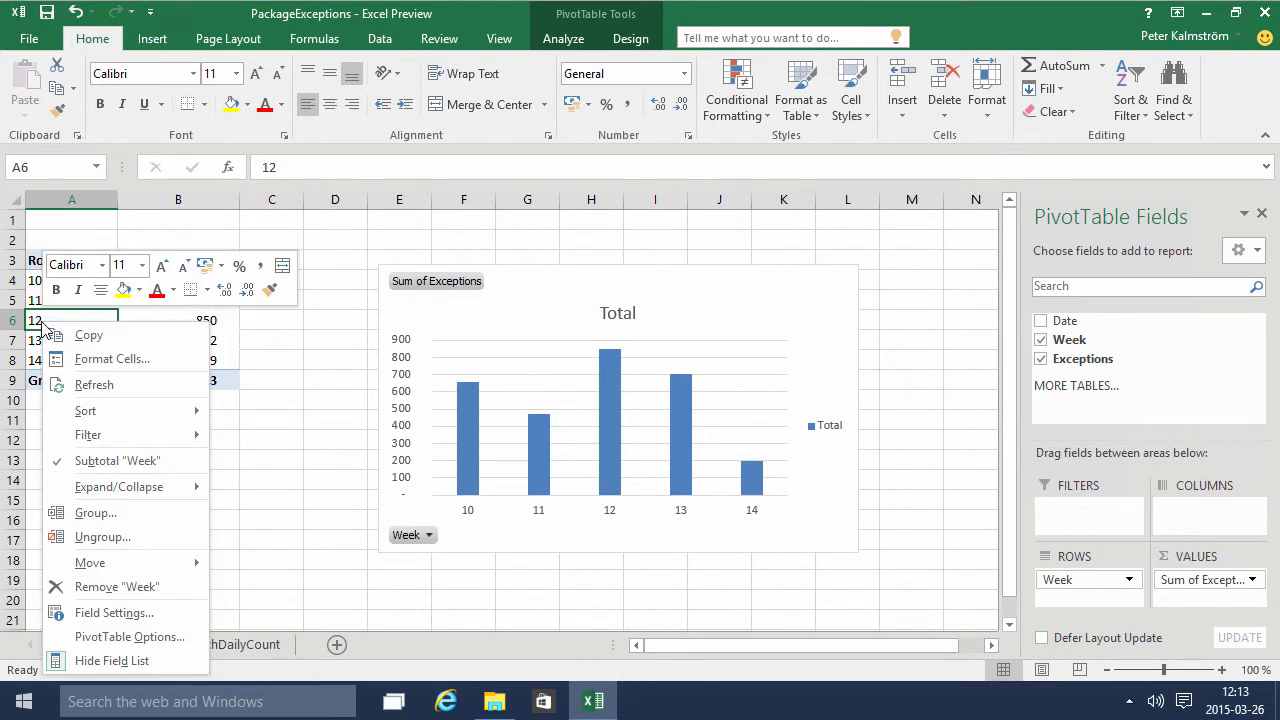
mouse_move(195, 487)
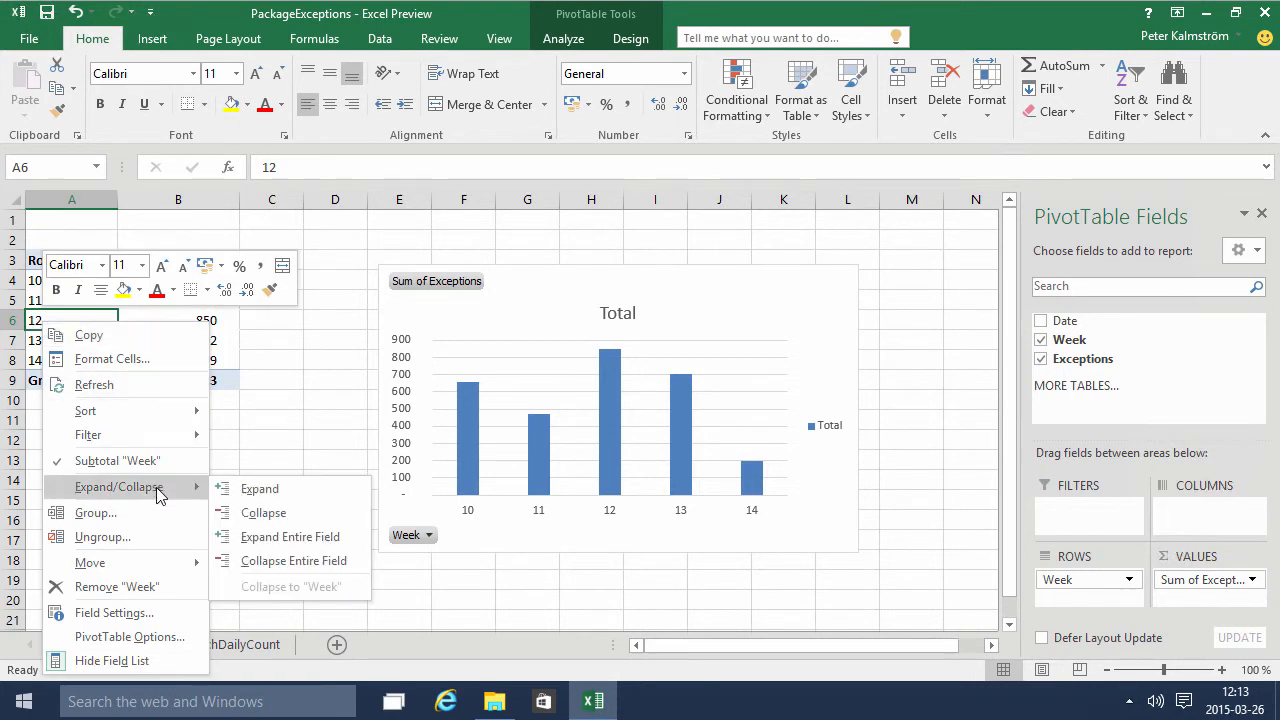
left_click(250, 490)
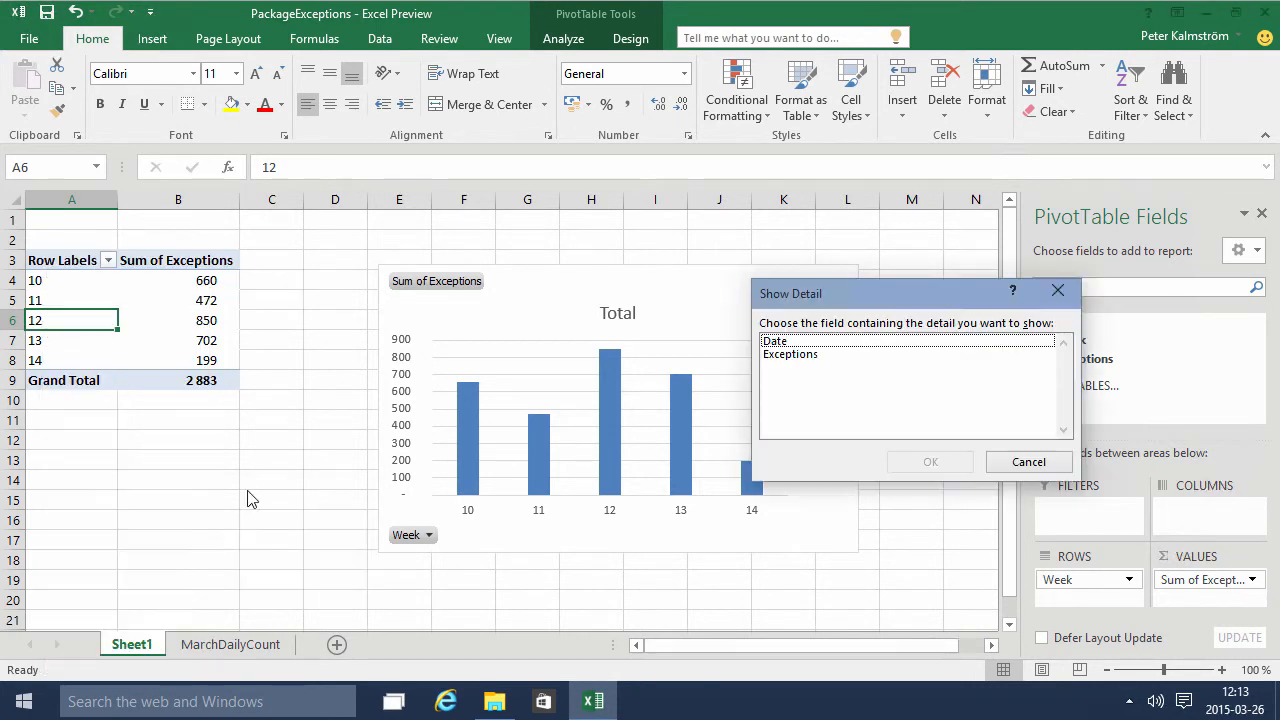
left_click(795, 342)
left_click_drag(817, 294, 505, 277)
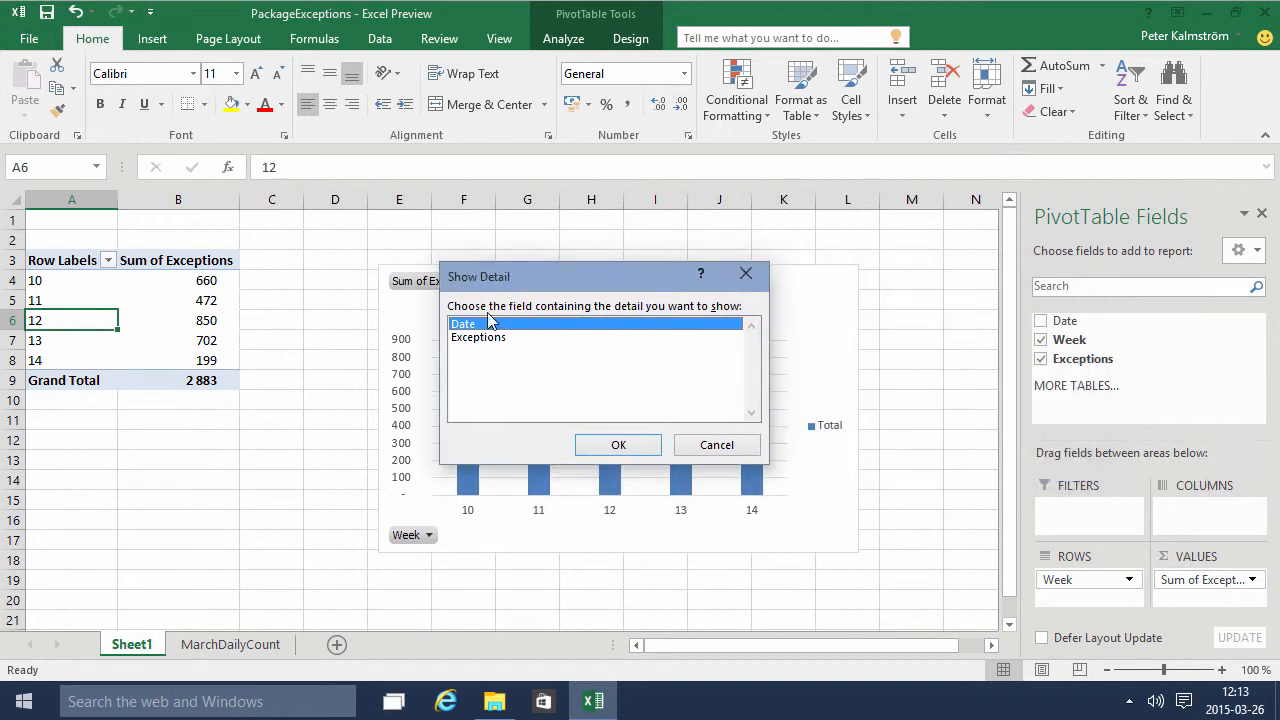
left_click(614, 445)
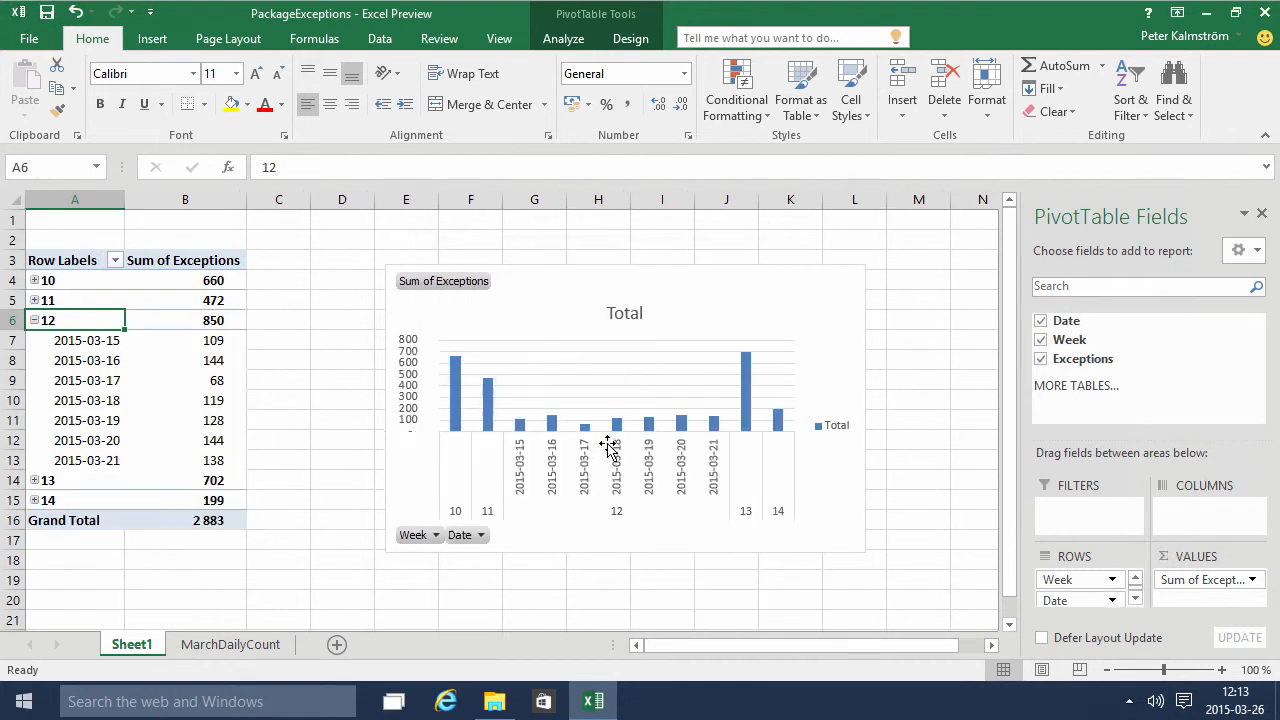
Toggle the daily details of week 12 to compare both views in the PivotChart, leaving the week collapsed
key("shift+Right")
left_click(34, 320)
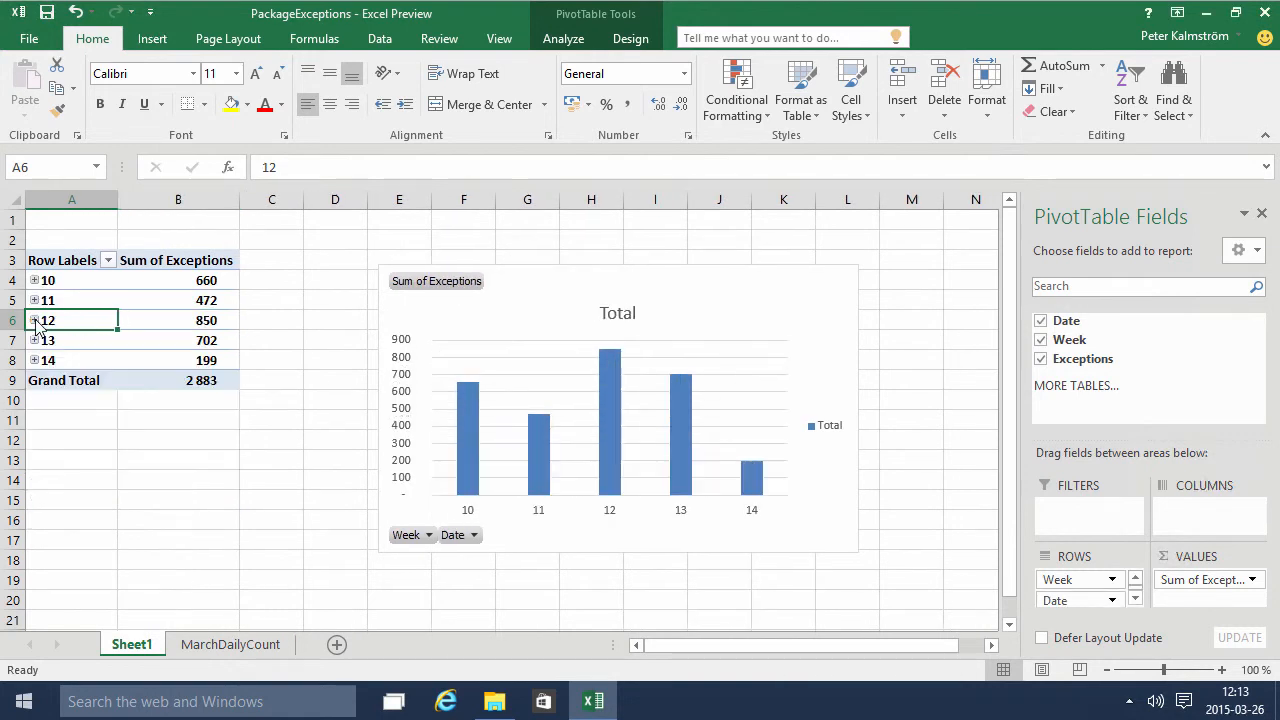
left_click(34, 320)
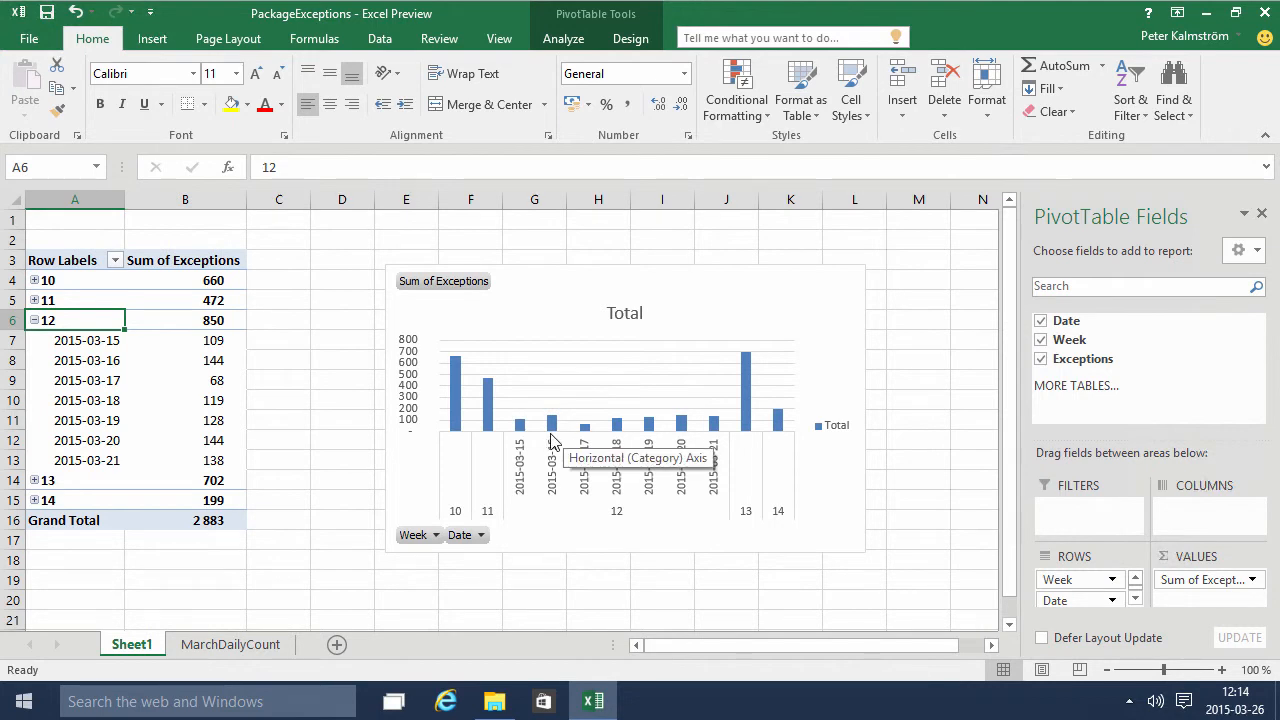
mouse_move(555, 428)
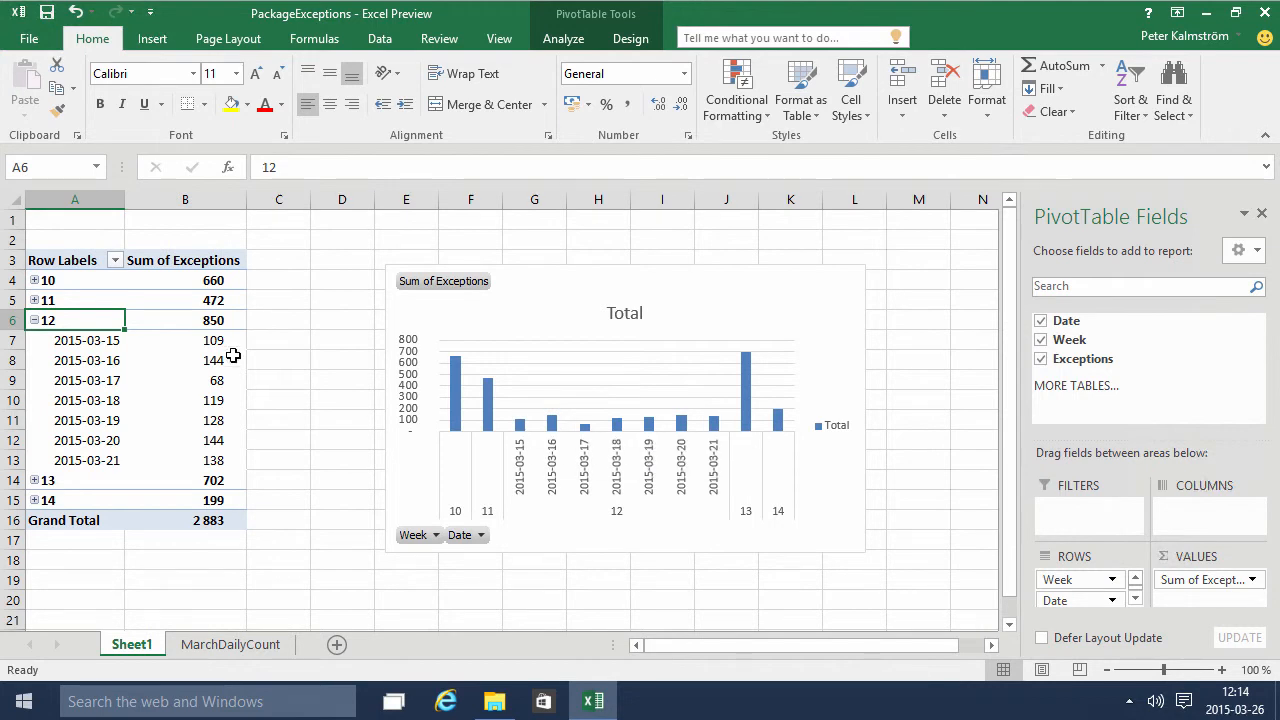
left_click(94, 337)
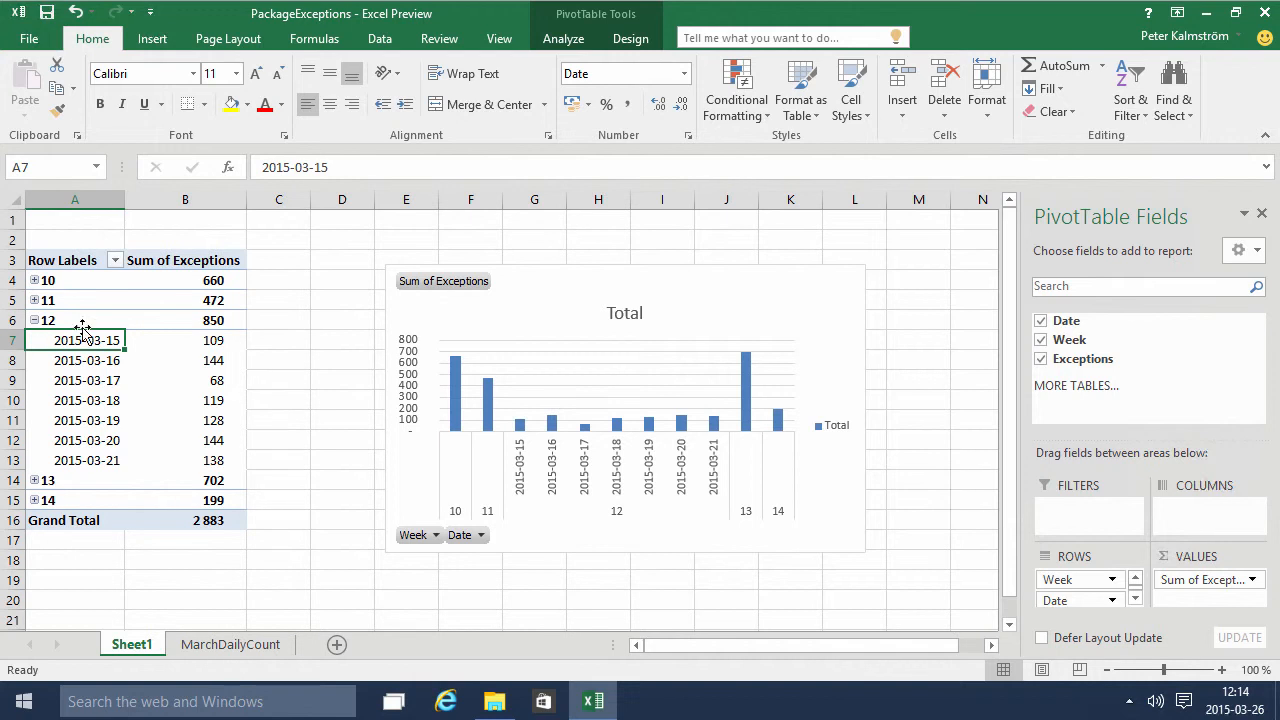
left_click(34, 321)
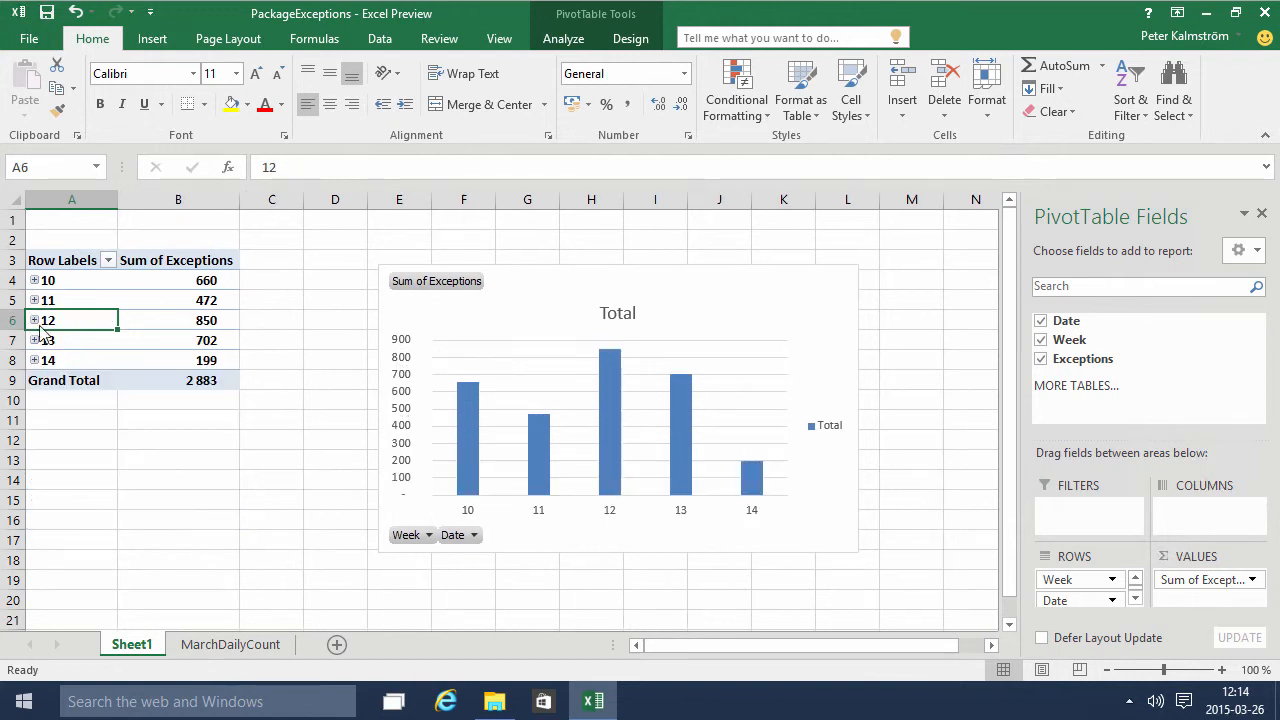
Review the Week column formulas and table tools on the MarchDailyCount sheet and return to the PivotTable on Sheet1
left_click(230, 646)
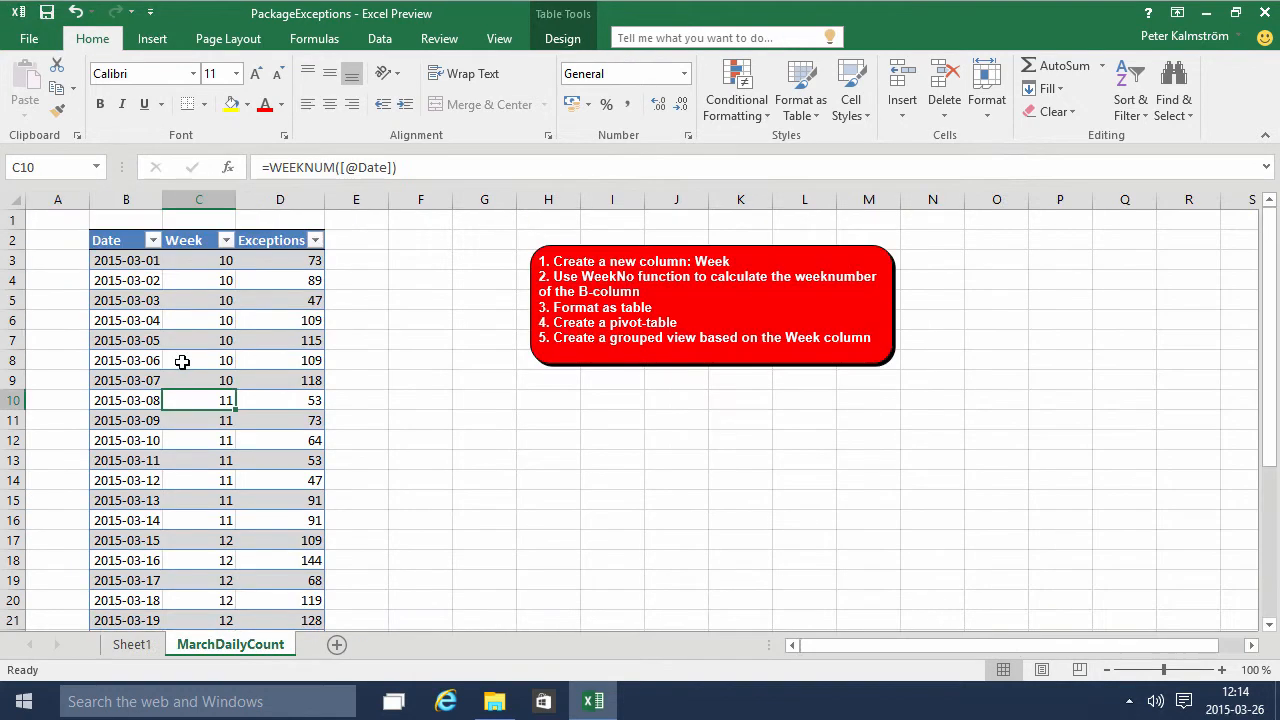
left_click(205, 264)
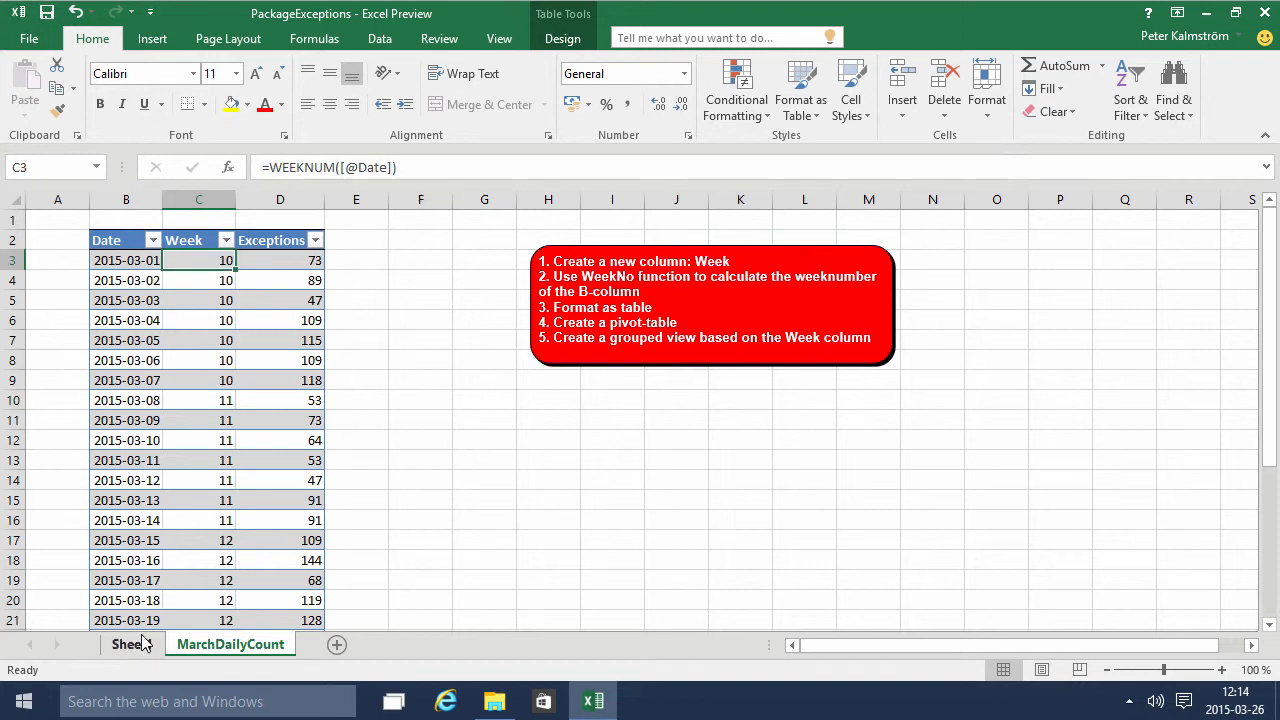
left_click(199, 557)
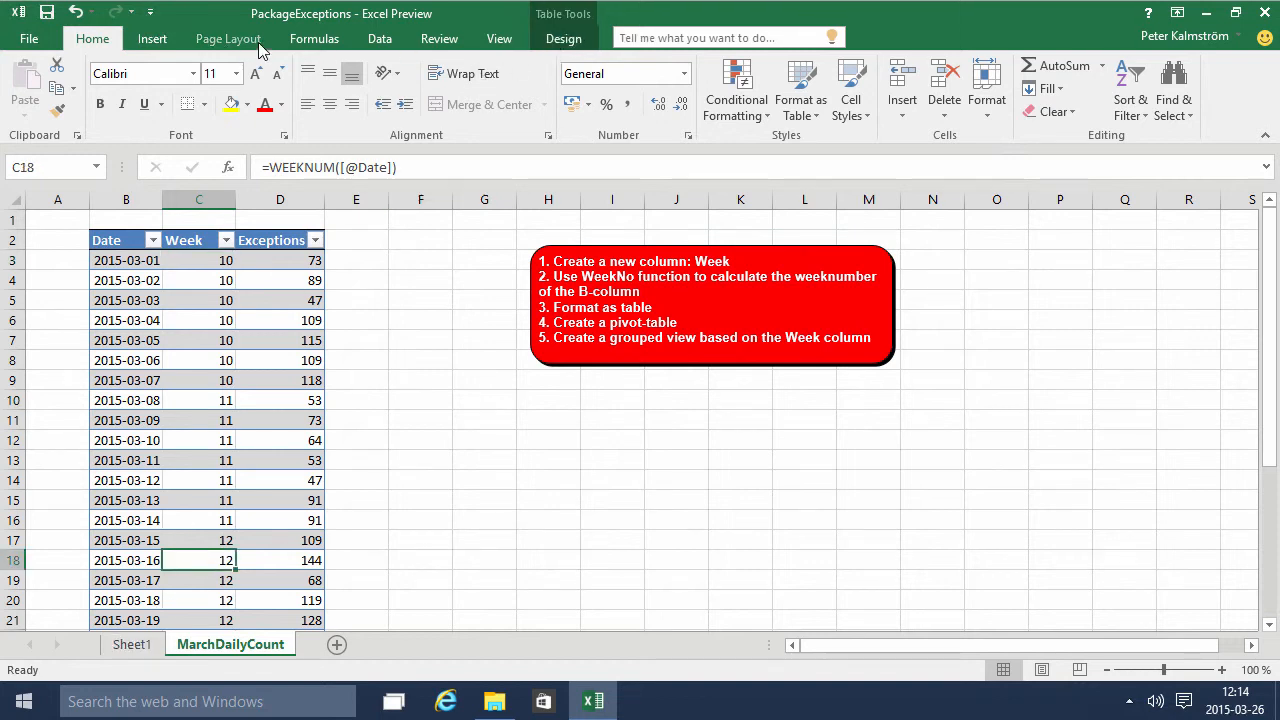
left_click(563, 40)
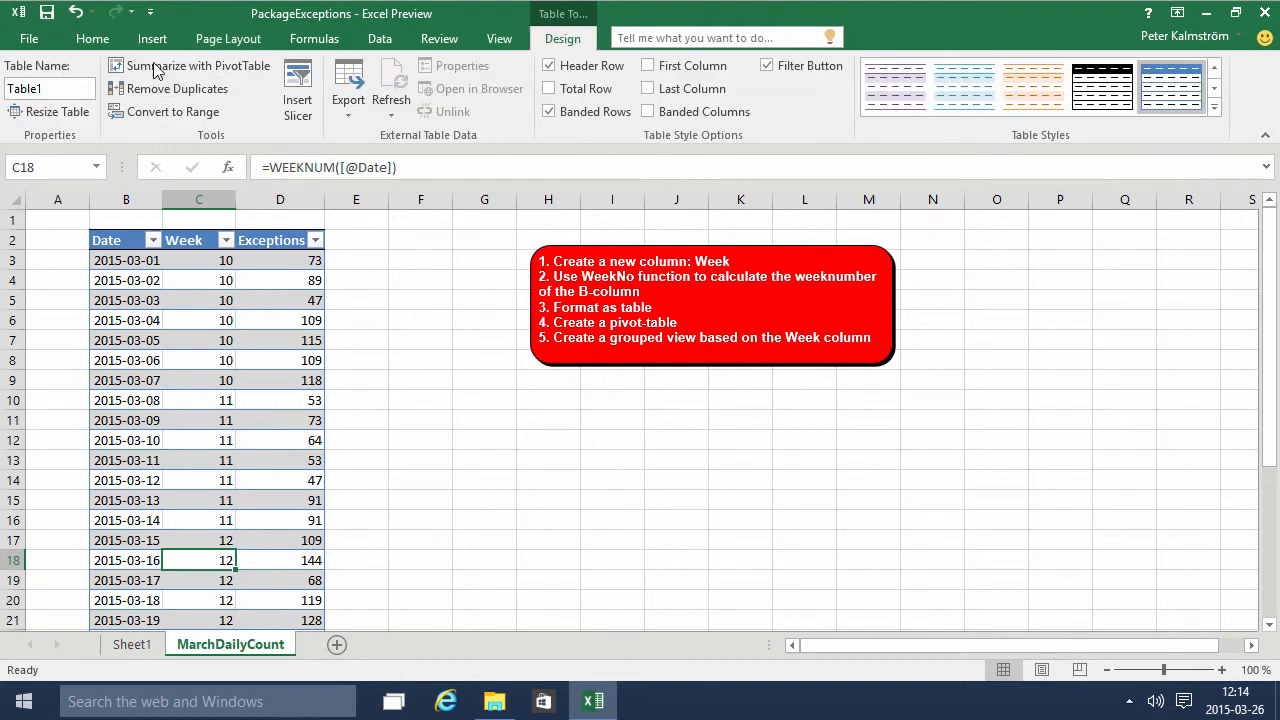
left_click(131, 640)
left_click(175, 314)
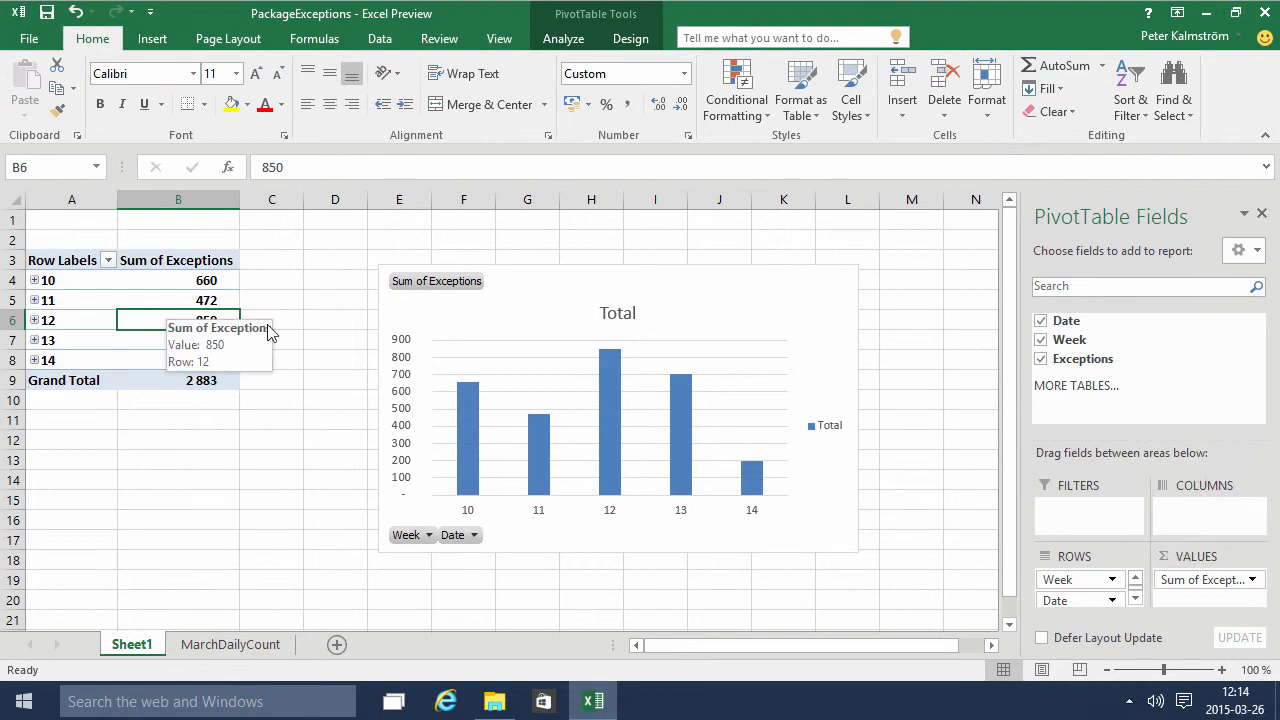